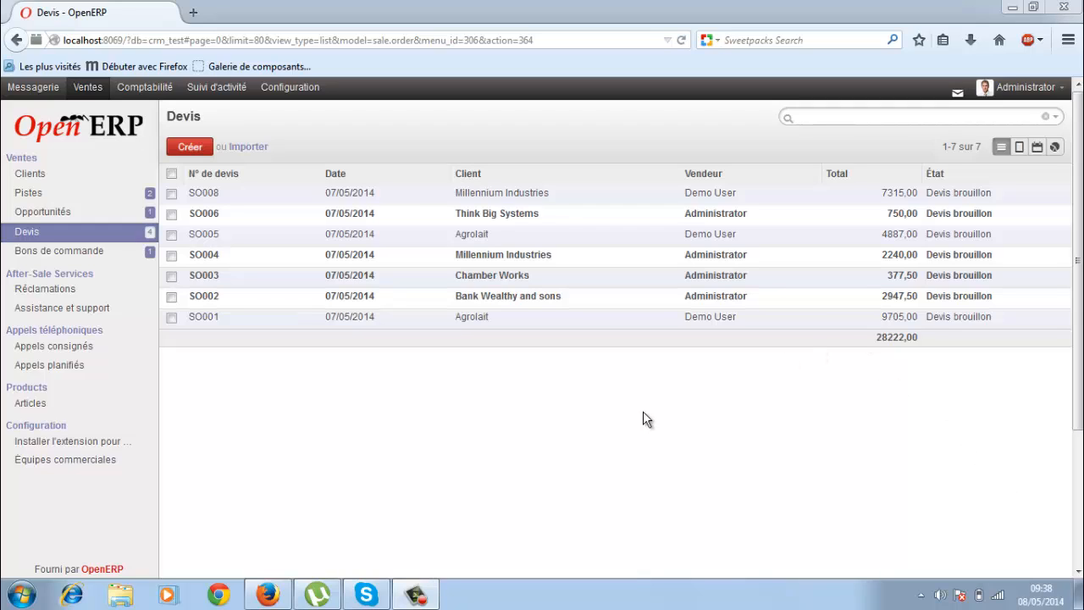
Browse the Clients, leads, opportunities and quotations lists from the sidebar.
click(26, 183)
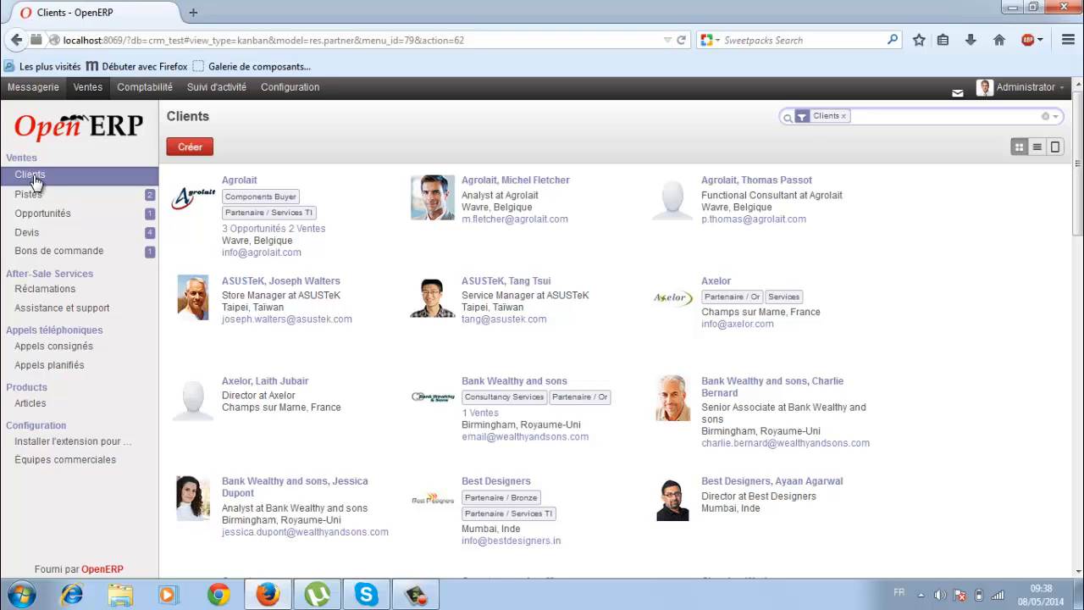
click(28, 195)
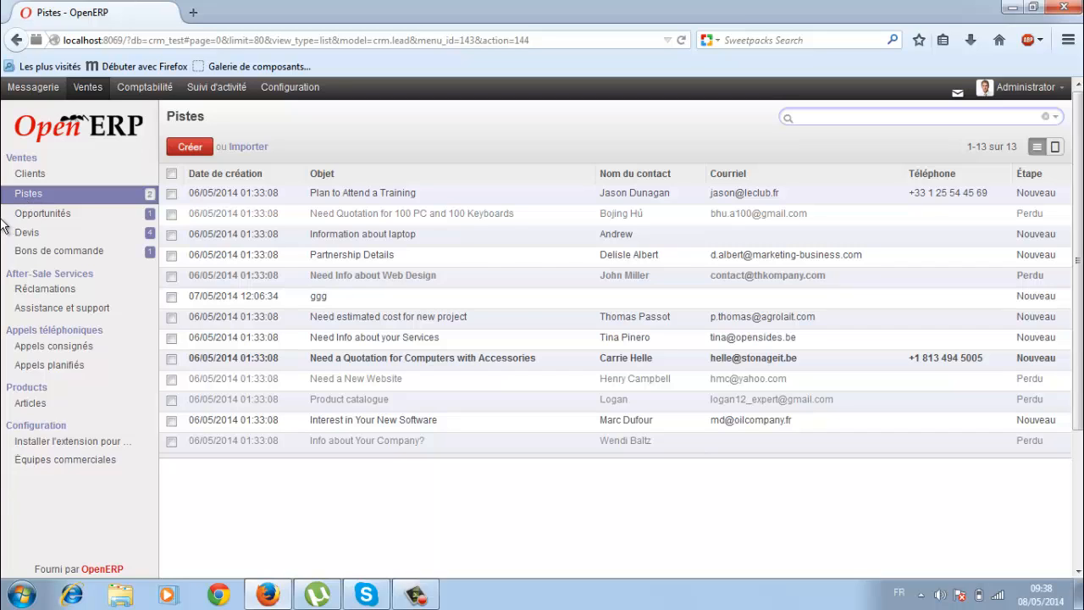
click(26, 222)
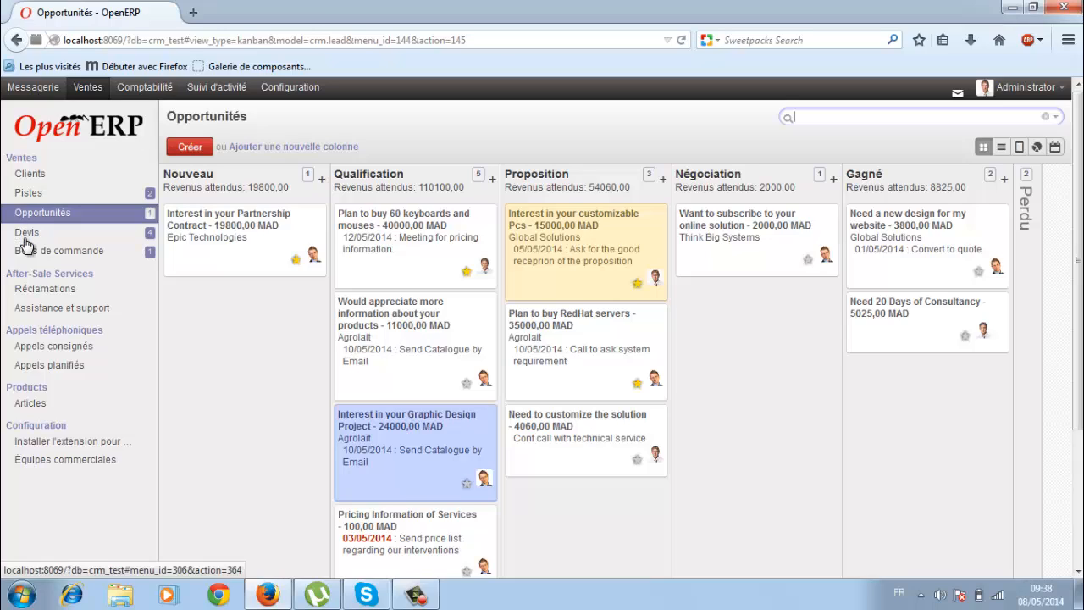
click(25, 242)
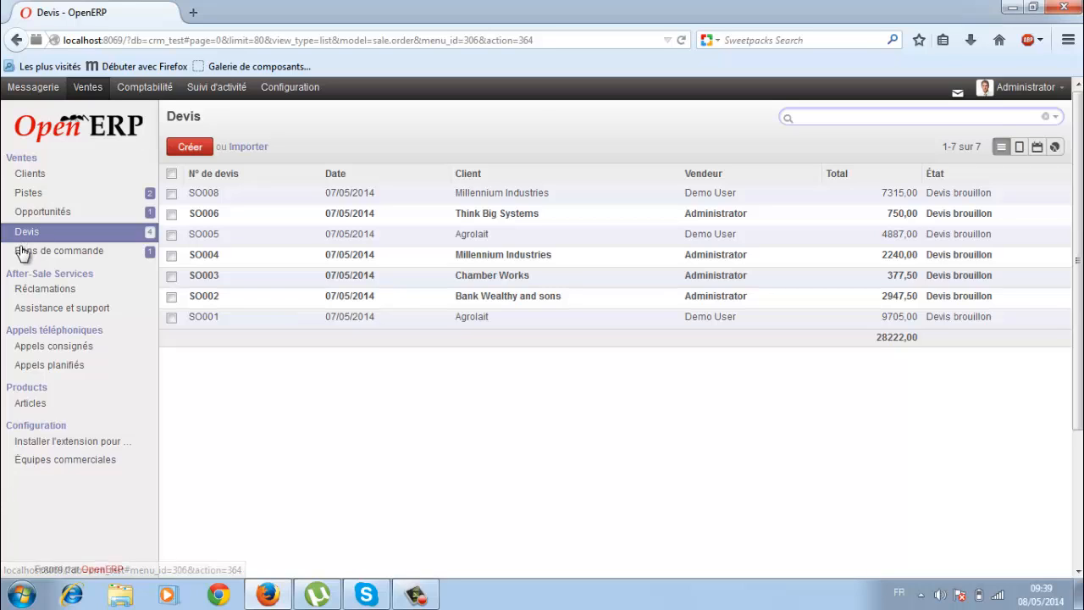
Show the logged phone calls list (Appels consignés) with its three suspended calls.
click(49, 349)
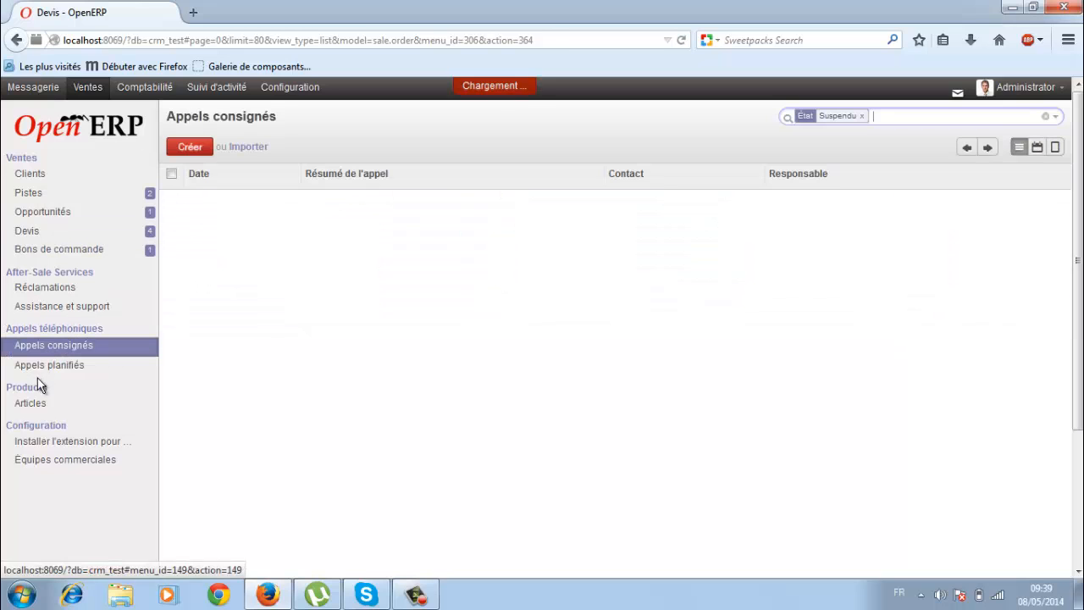
click(39, 368)
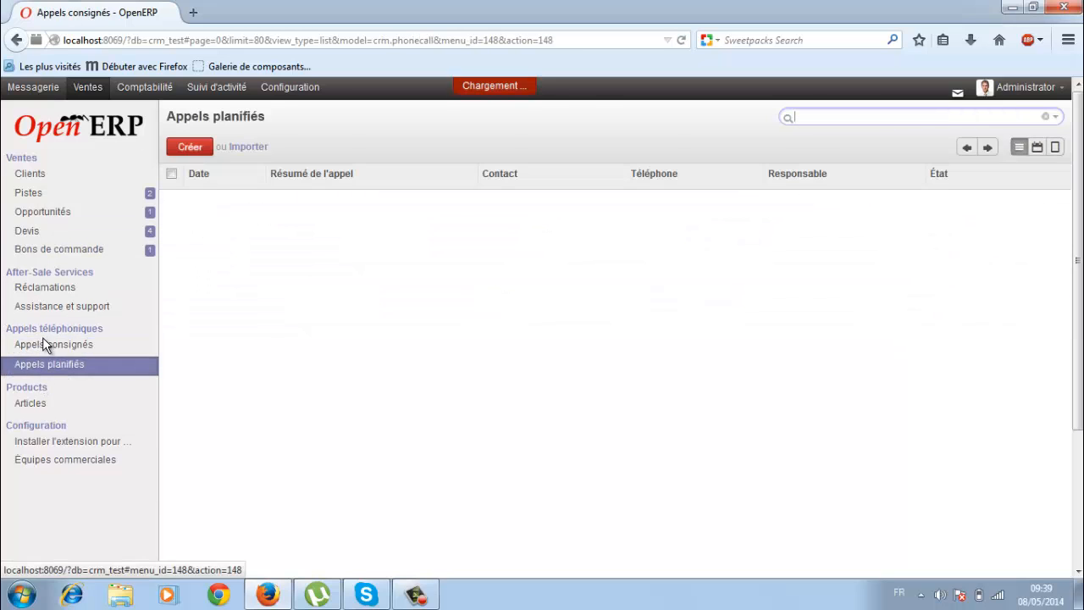
click(47, 347)
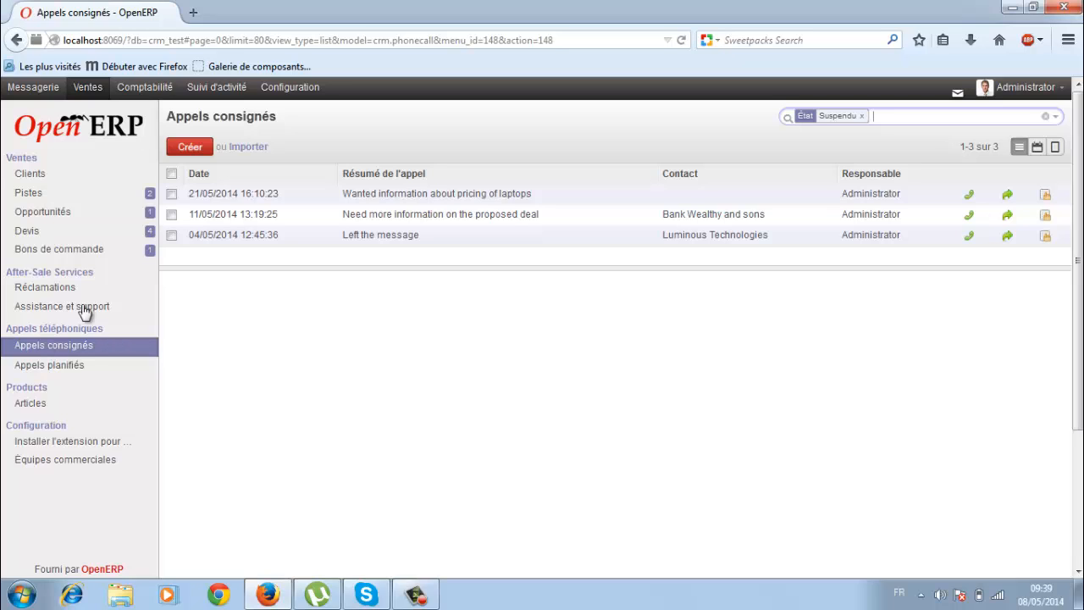
Switch logged calls to calendar view, showing May 2014 with calls on 4, 11 and 21 May.
click(1038, 147)
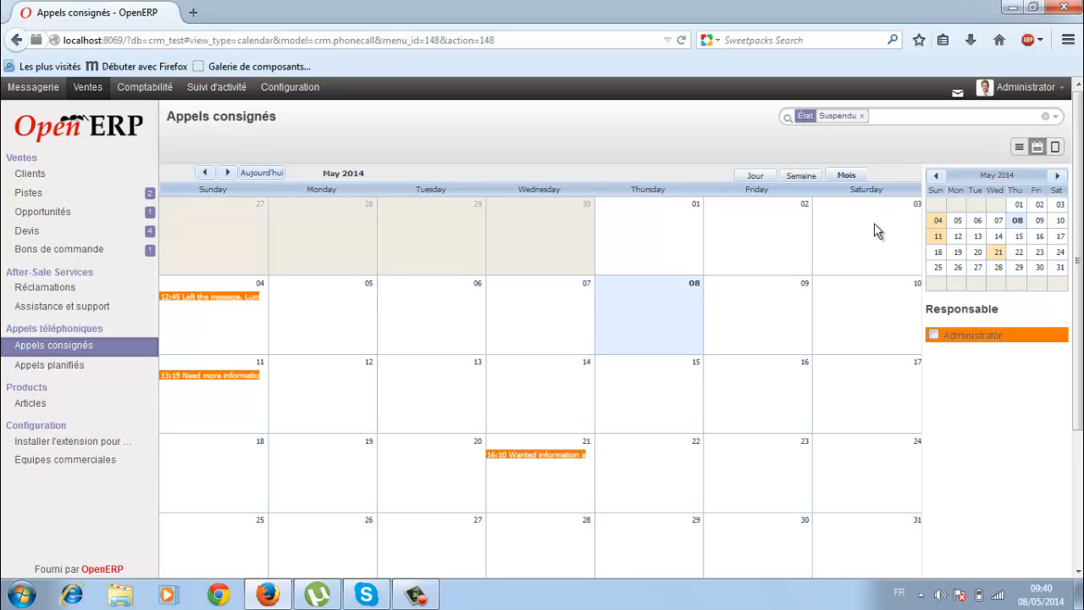
Look at the sales teams list, then show the Clients directory of customer cards.
click(38, 460)
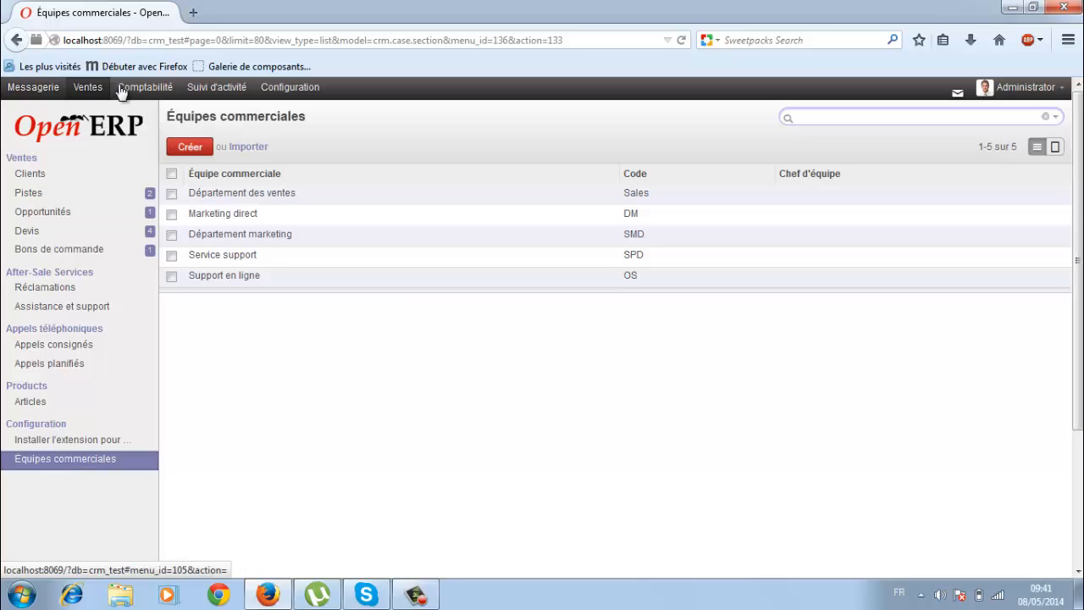
click(29, 178)
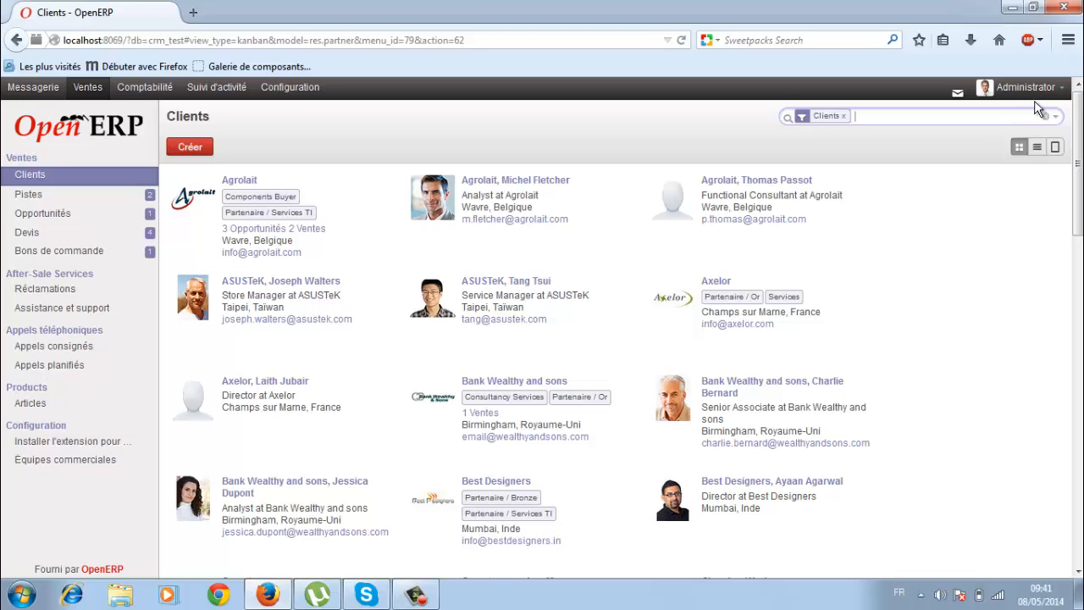
click(1019, 147)
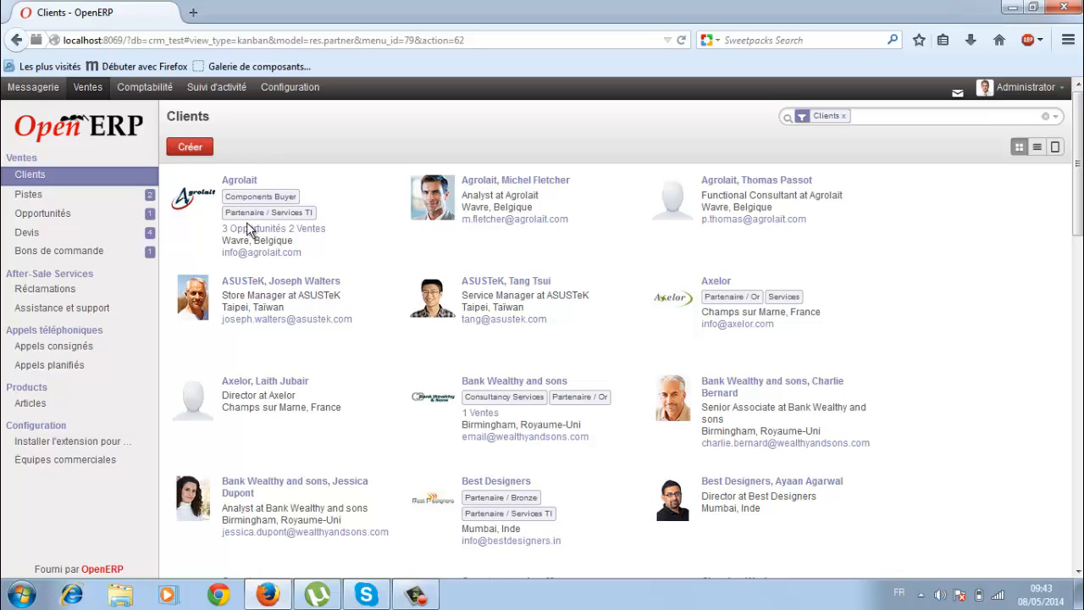
Show Clients as a list sorted by Name, phone and e-mail, then start a new client.
click(1037, 148)
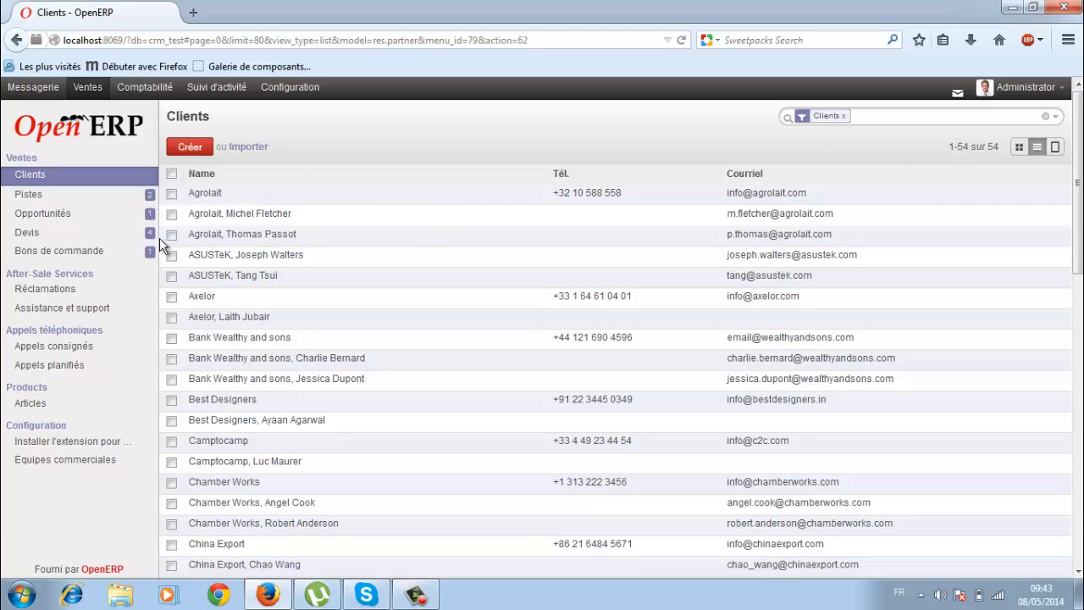
click(203, 178)
click(204, 181)
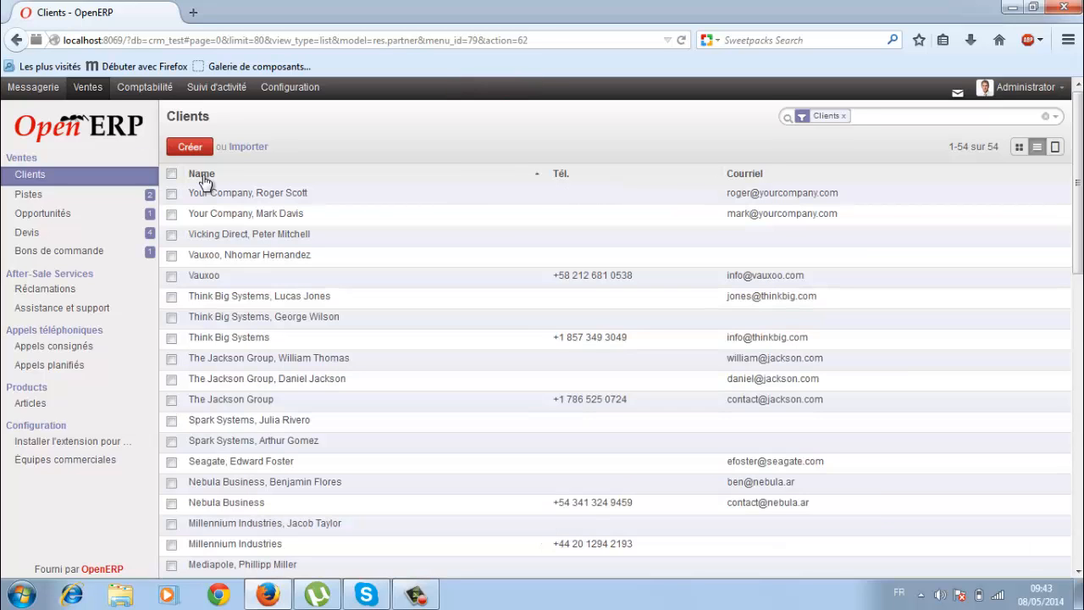
click(591, 178)
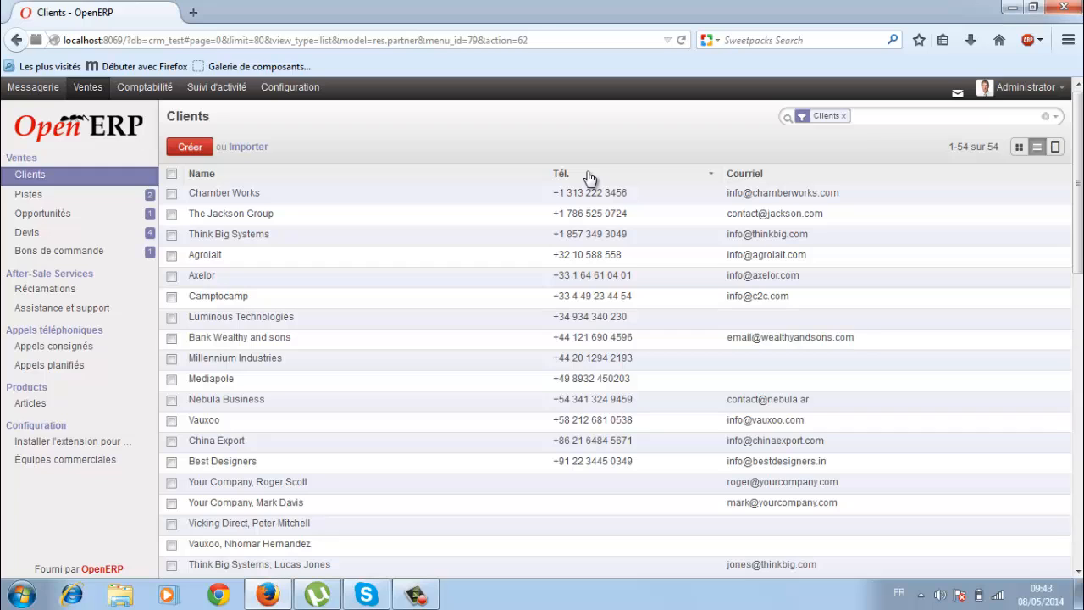
click(776, 175)
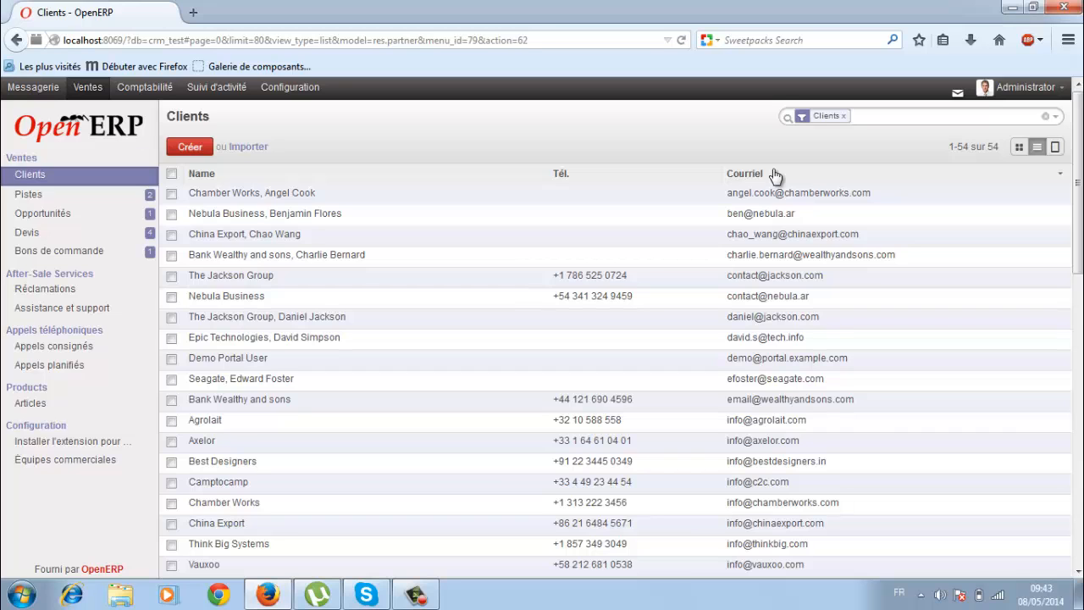
click(776, 176)
click(776, 175)
click(191, 148)
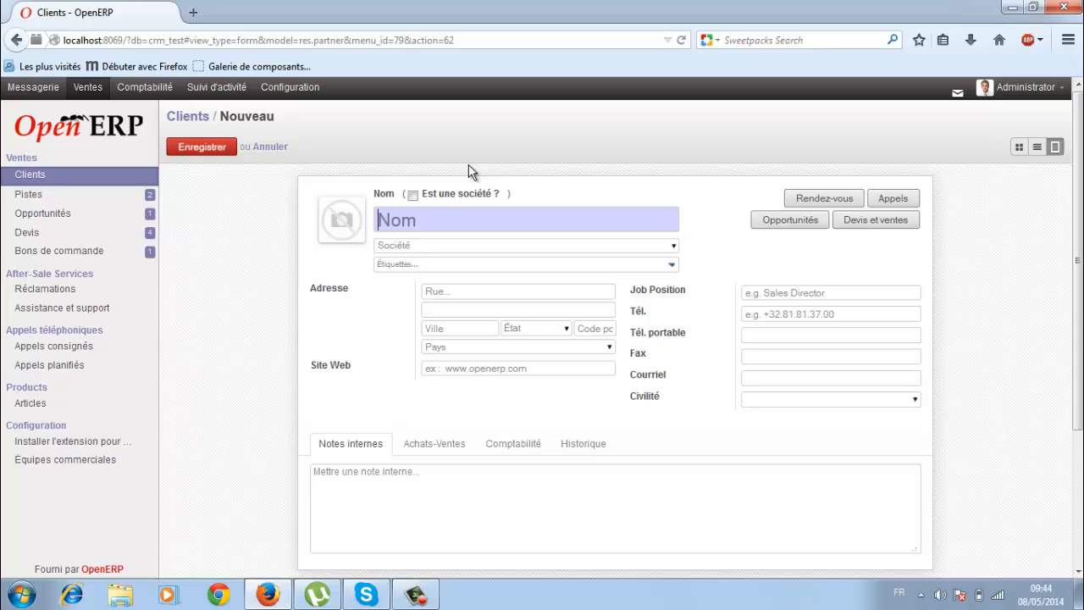
Mark the new client as a company named 'Societe test'.
click(414, 196)
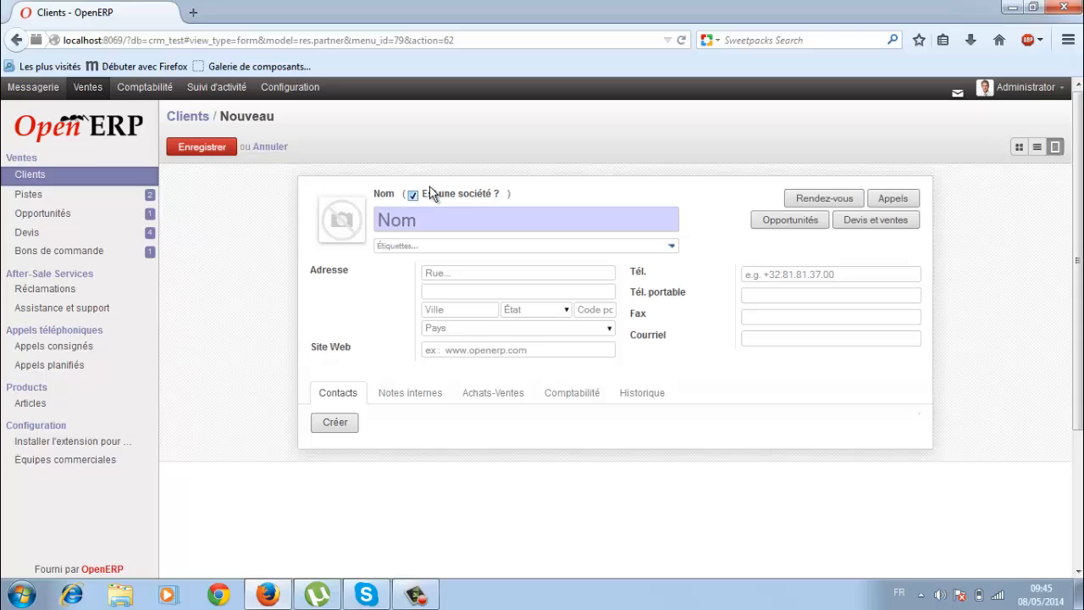
click(437, 225)
text(S)
text(oci)
text(ete)
text( tes)
text(t)
Create a new tag 'test' and apply it to the client.
text(test)
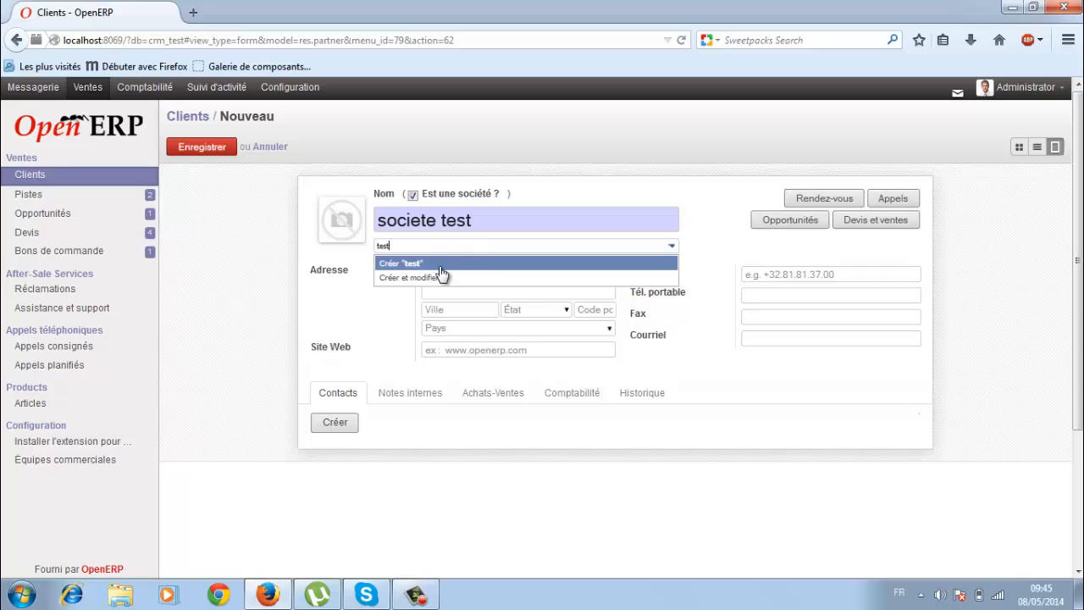
click(394, 264)
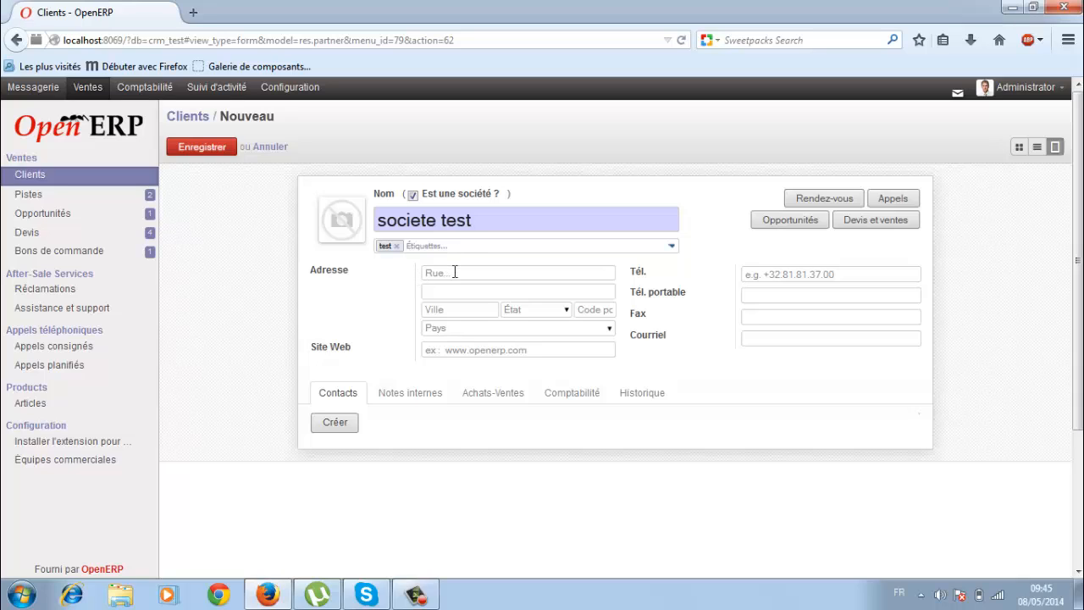
Fill in the company's street, city and postal code, and begin typing the country.
click(445, 315)
text(casablanca)
click(592, 309)
text(22000)
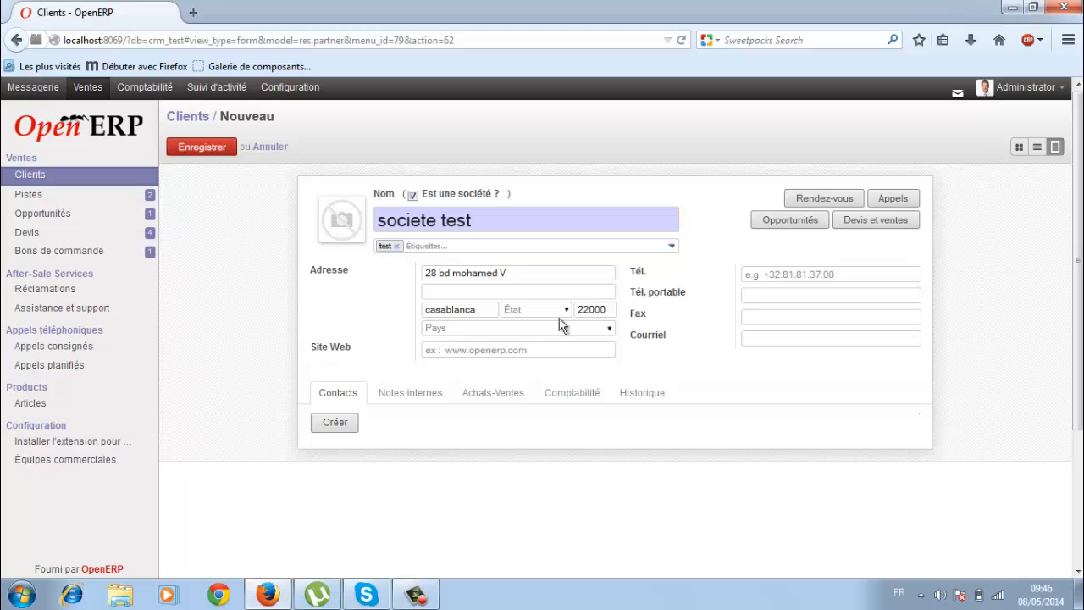
click(520, 327)
text(mo)
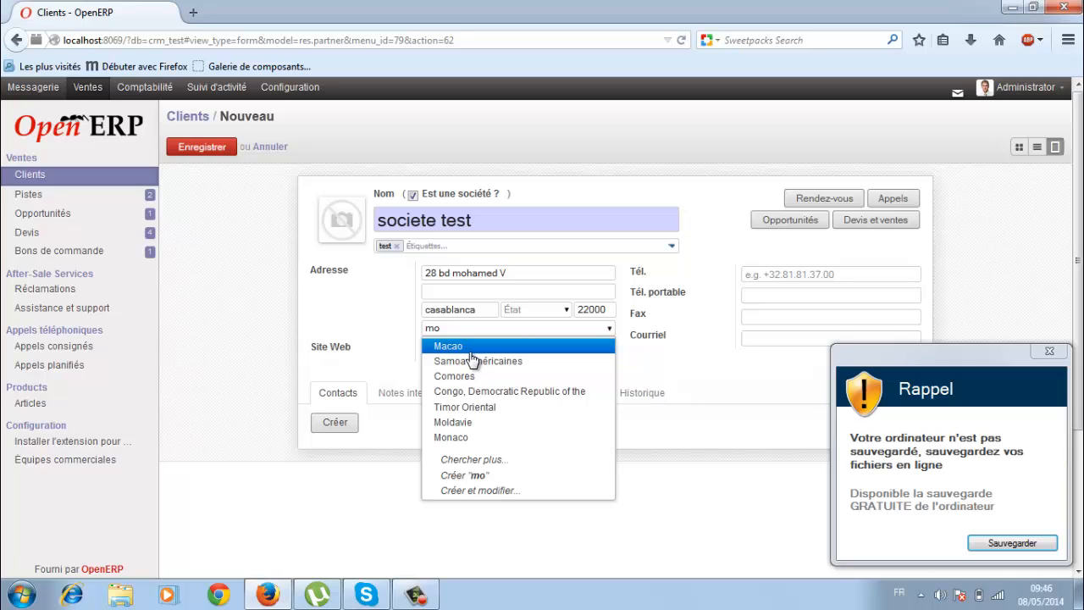
Search 'mar' in the country field and set the country to Maroc.
key(BackSpace)
key(BackSpace)
text(m)
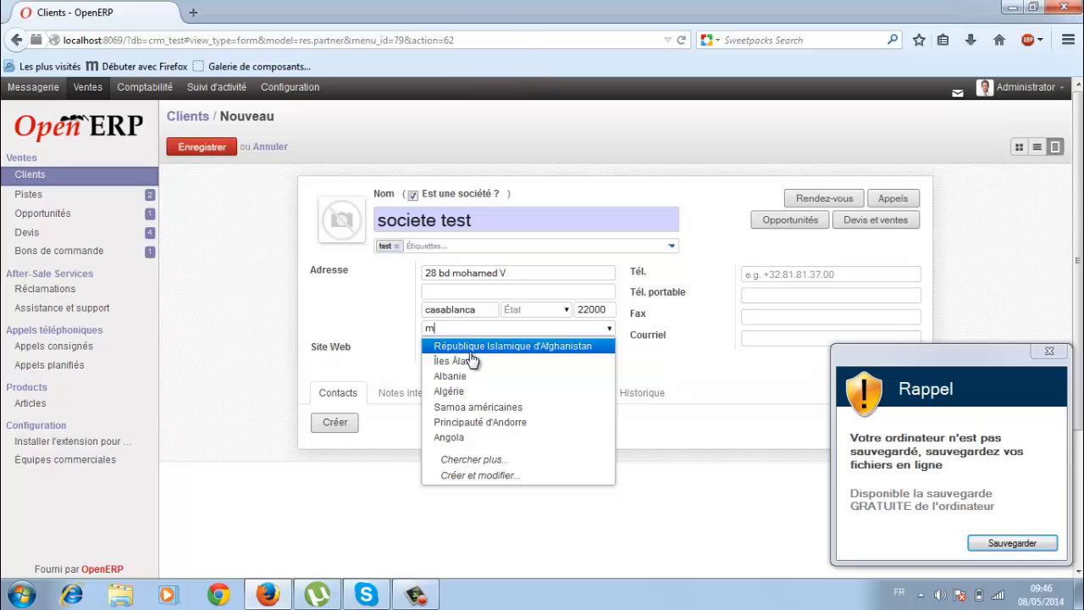
text(ar)
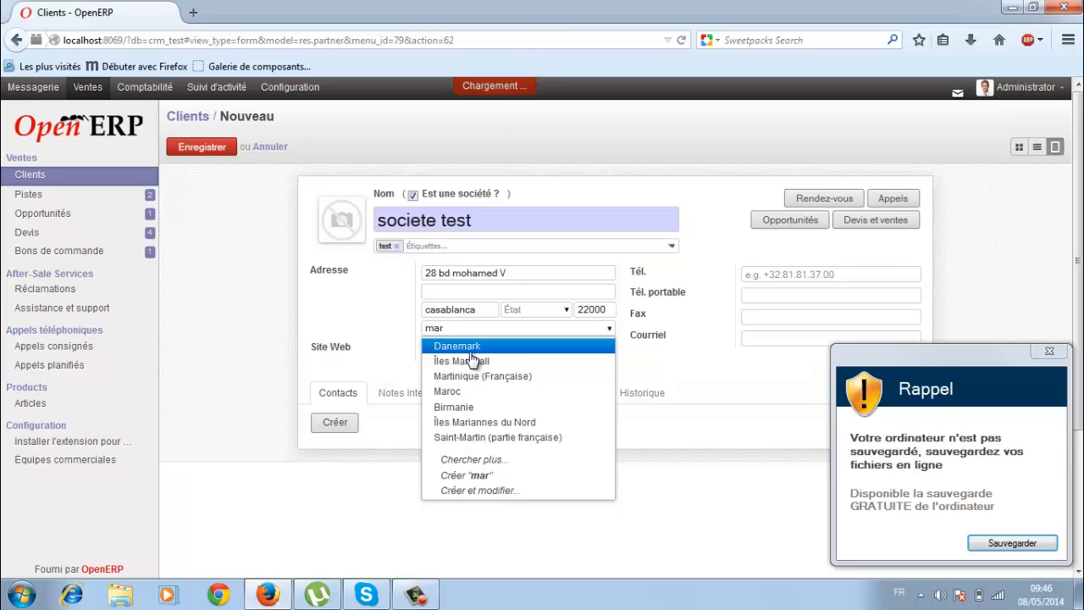
click(449, 392)
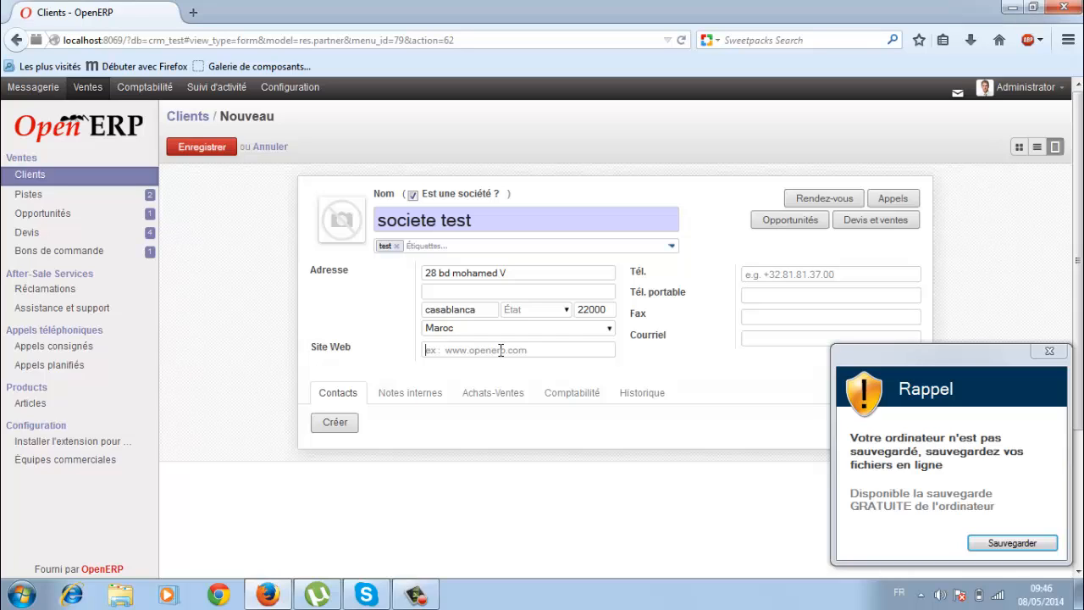
text(www.societetest.com)
click(785, 269)
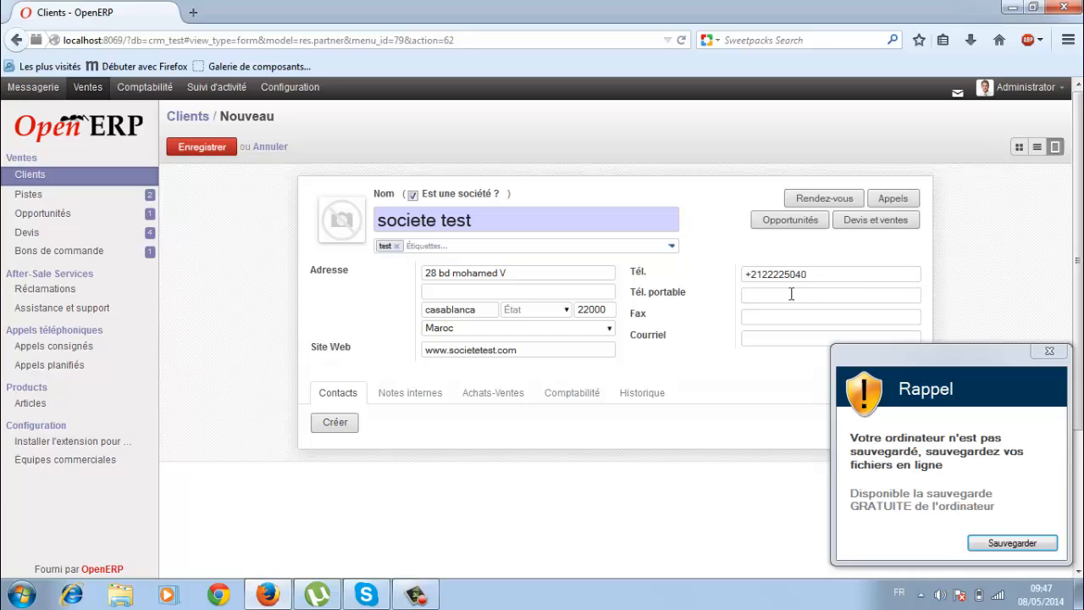
click(1039, 352)
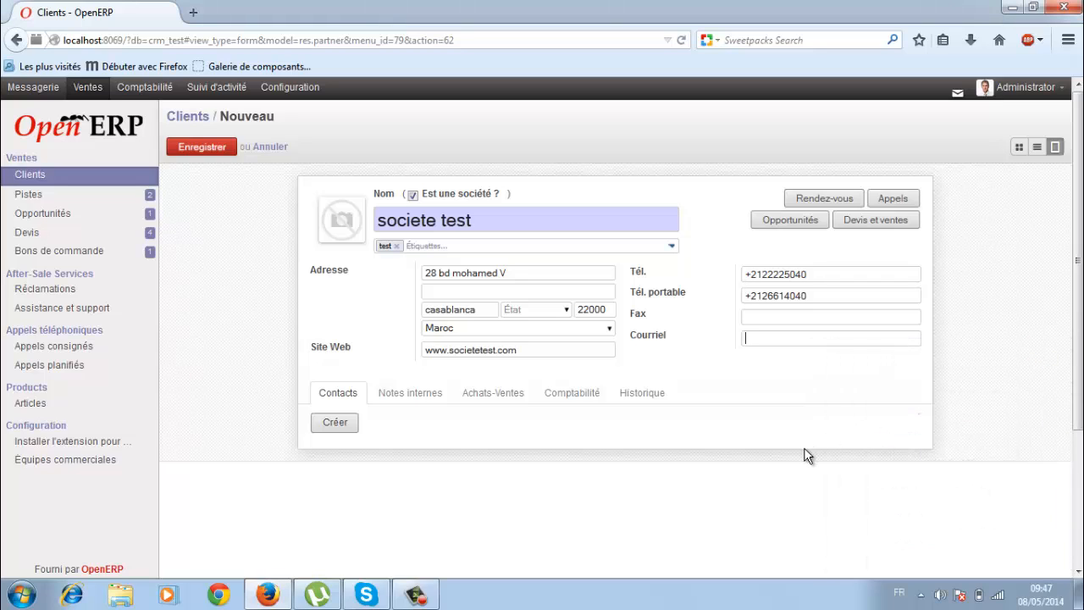
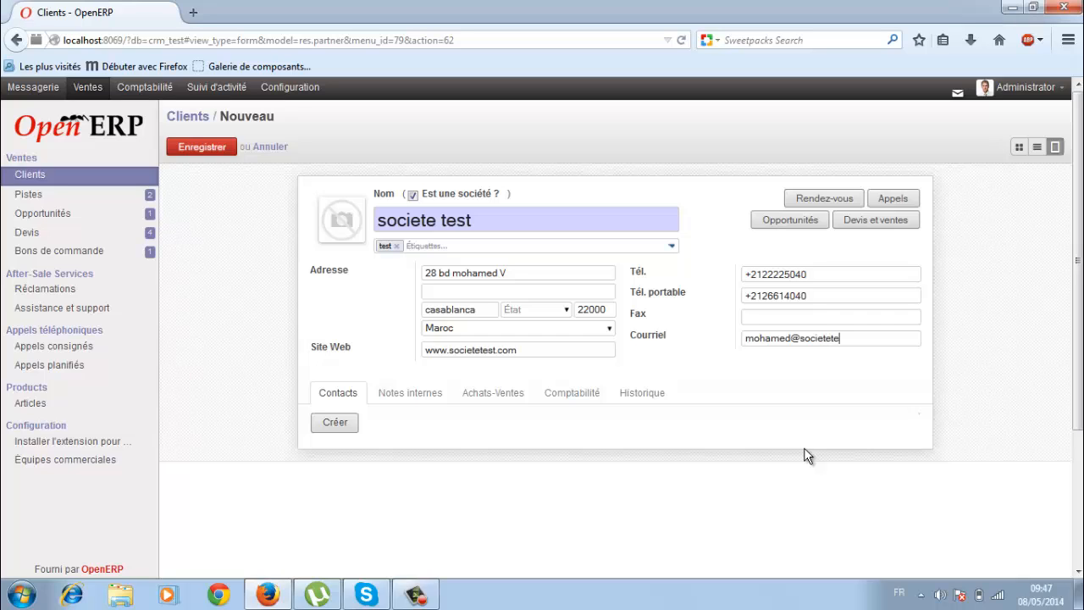
Add a contact person with their name, job position DC and e-mail, and save it.
click(340, 425)
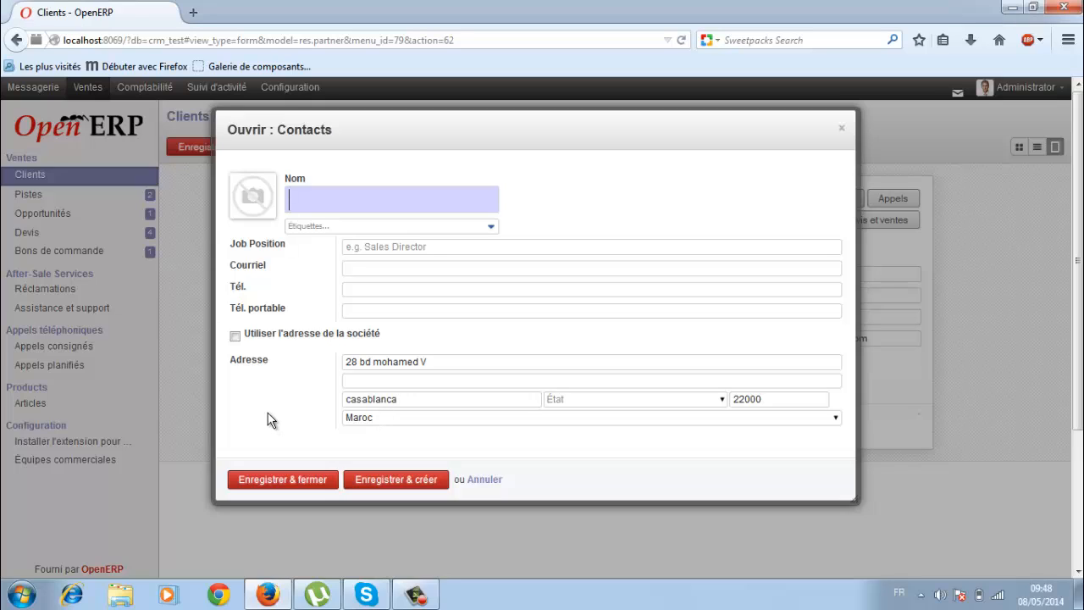
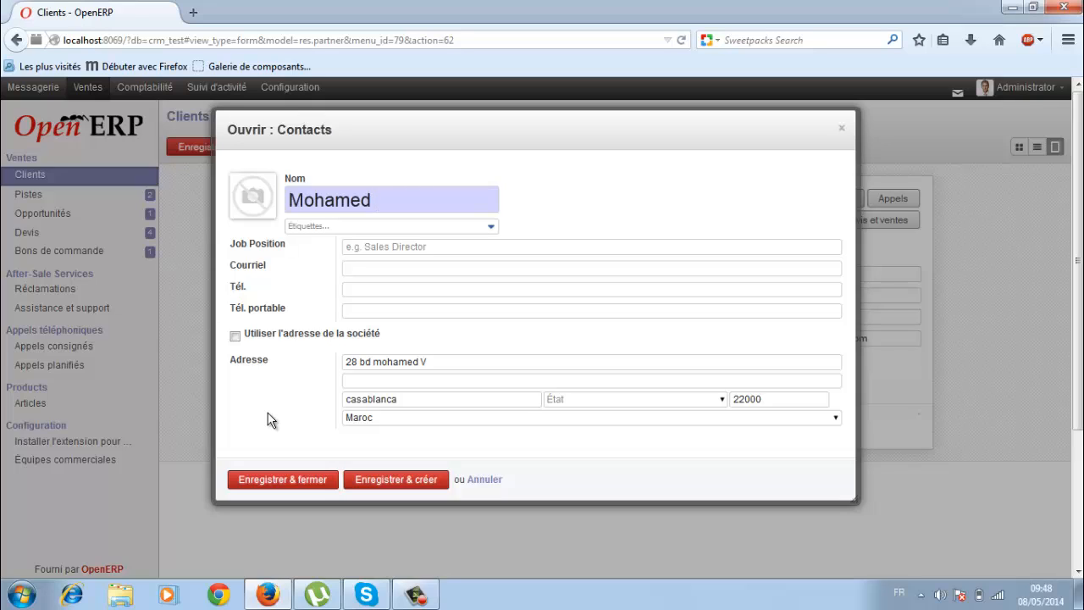
click(396, 248)
text(DC)
click(382, 266)
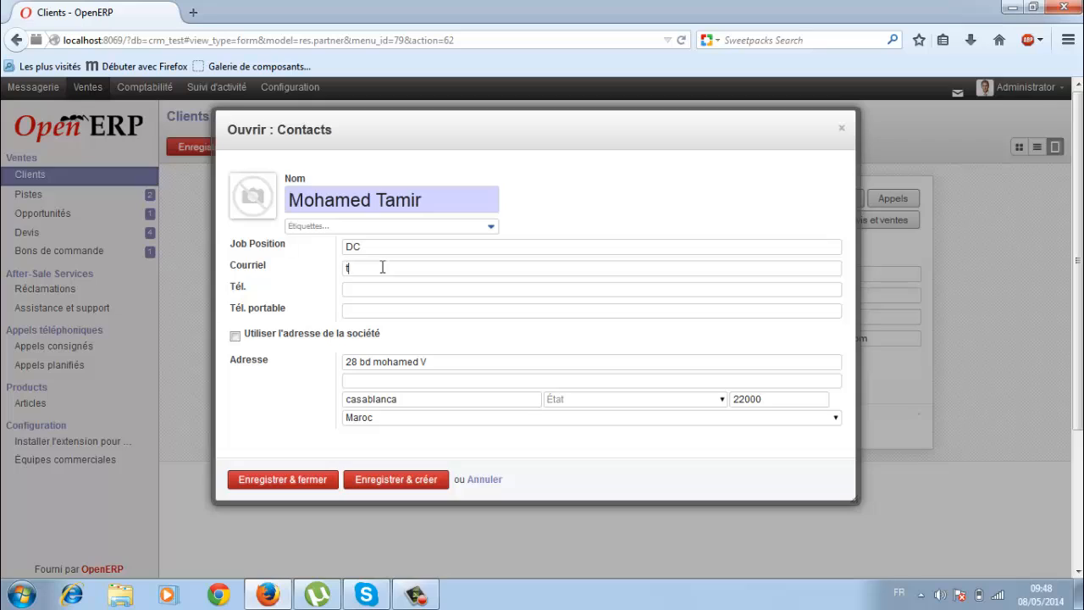
click(289, 480)
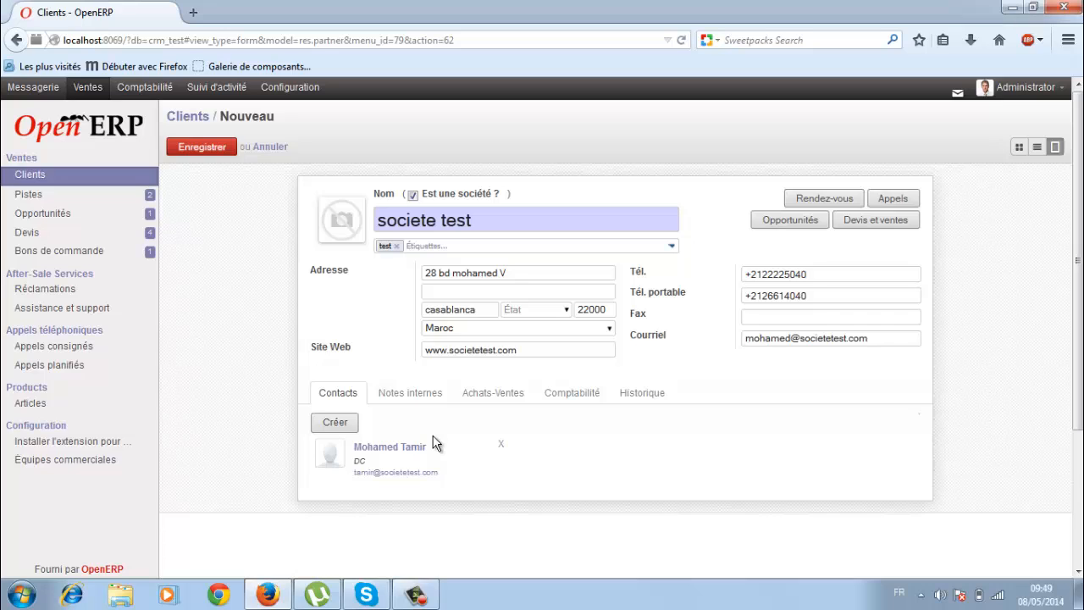
Switch the societe test client form to its Notes internes tab.
click(406, 398)
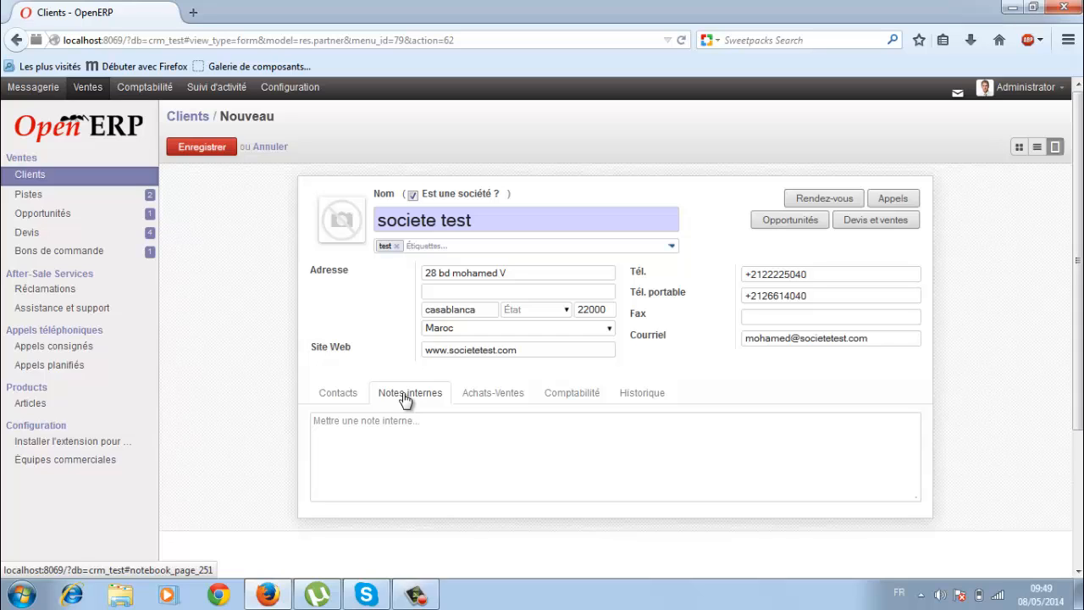
Leave the internal note empty and bring up the Achats-Ventes settings.
click(400, 431)
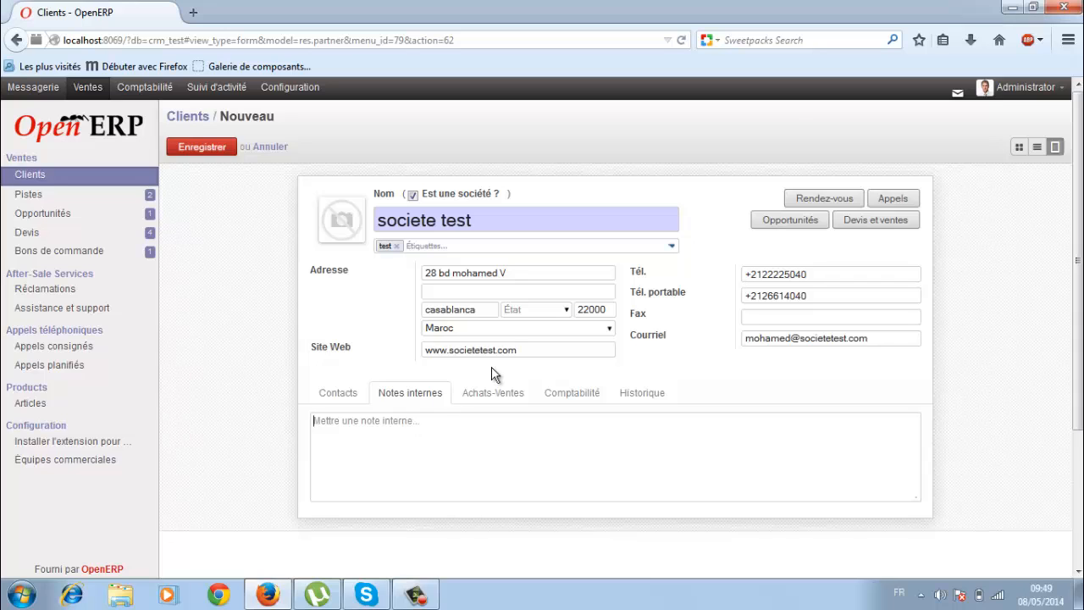
click(491, 394)
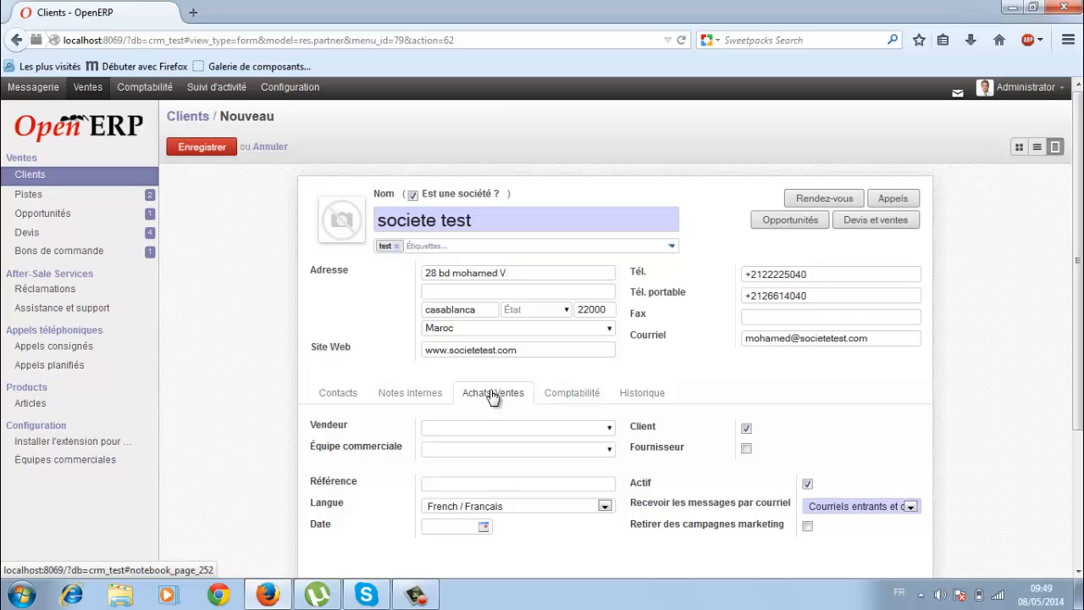
Assign Demo User as salesperson and Département des ventes as the sales team.
click(612, 432)
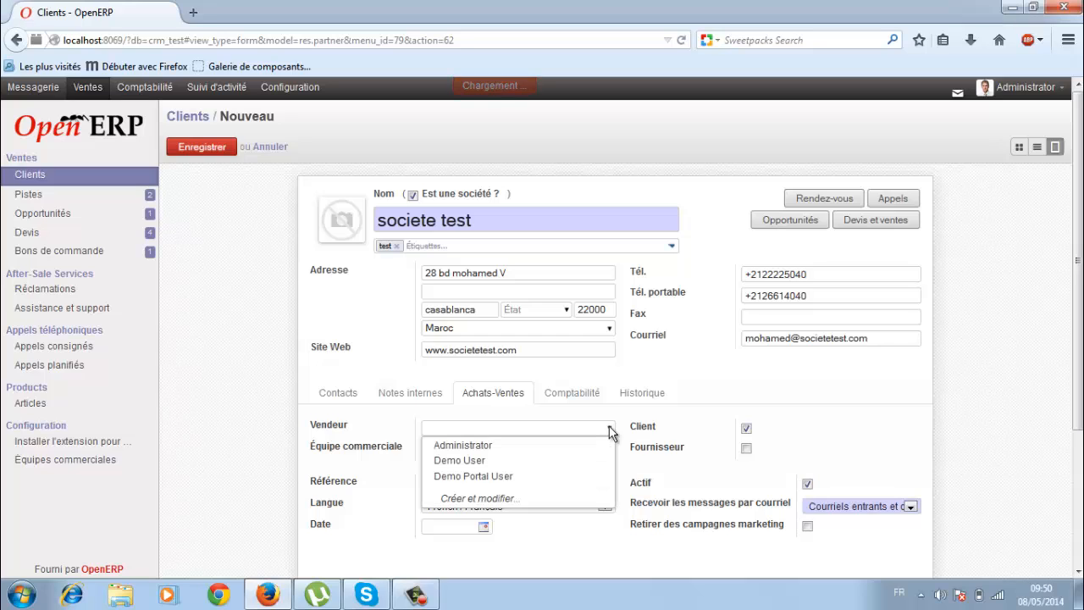
click(455, 462)
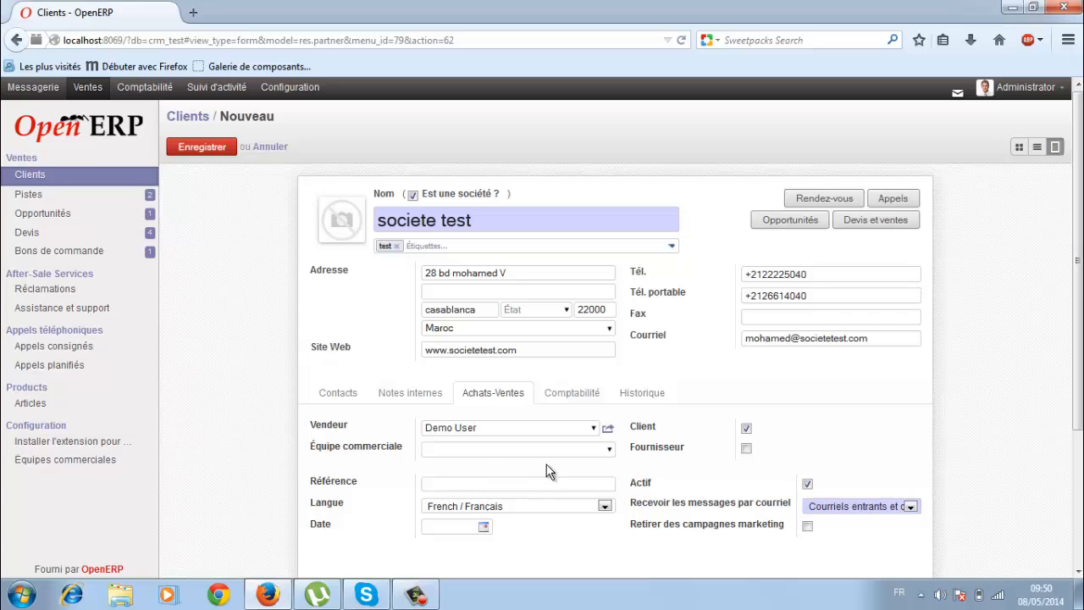
click(609, 449)
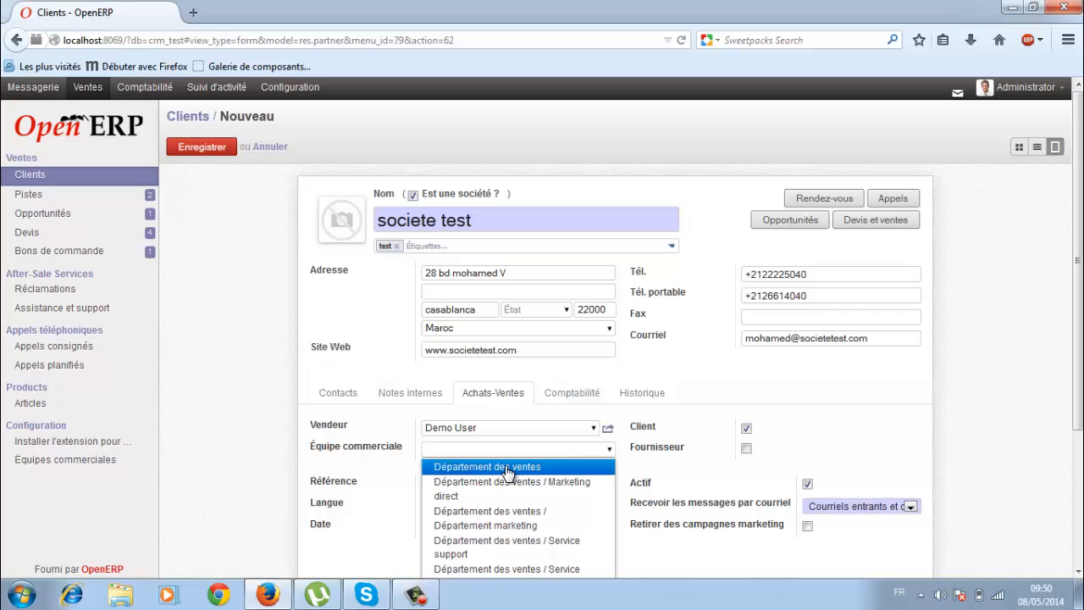
click(507, 468)
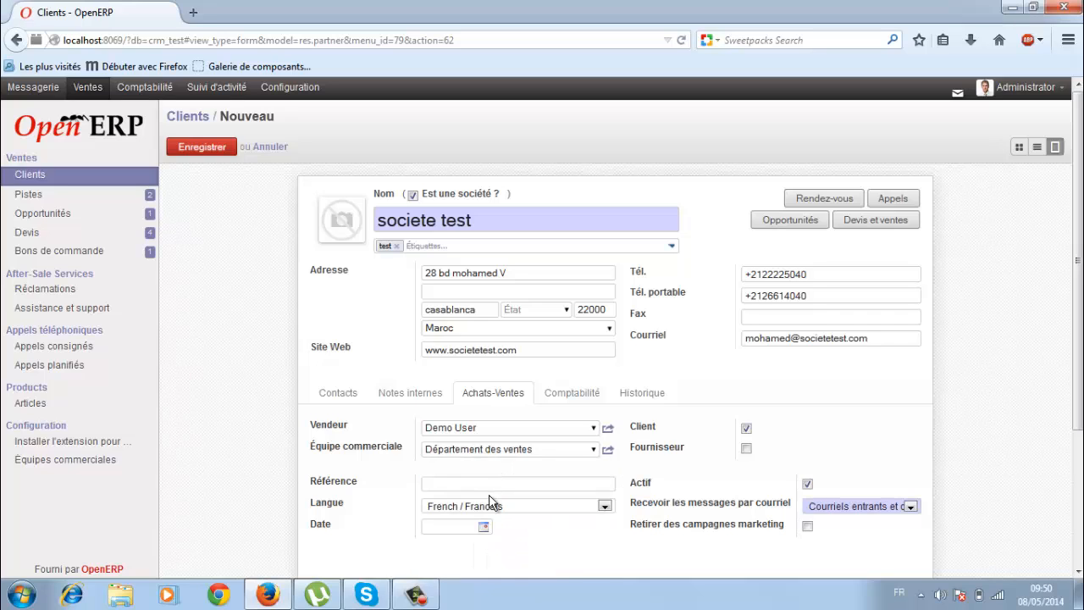
Set the client reference to 'demo' and keep French / Français as the language.
click(493, 485)
text(demo)
click(505, 509)
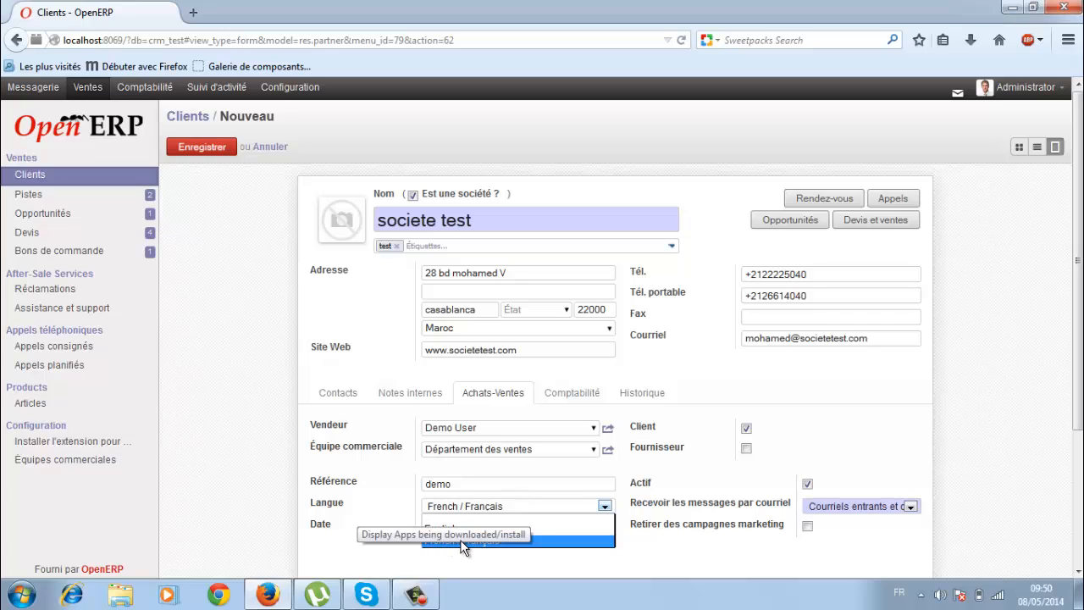
click(544, 542)
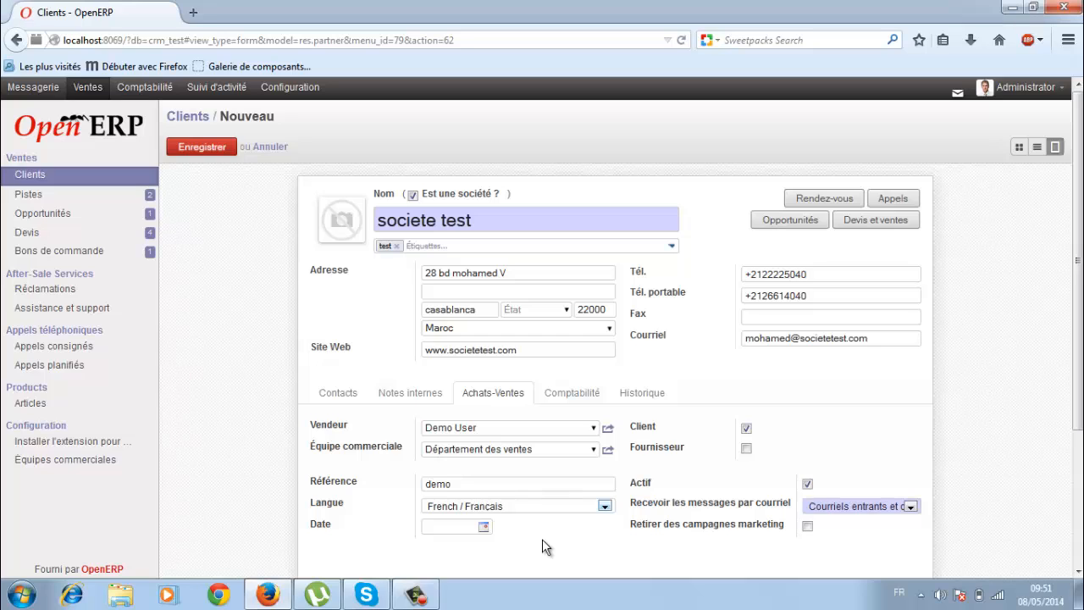
Pick 8 May 2014 from the calendar so the client's date reads 08/05/2014.
click(483, 529)
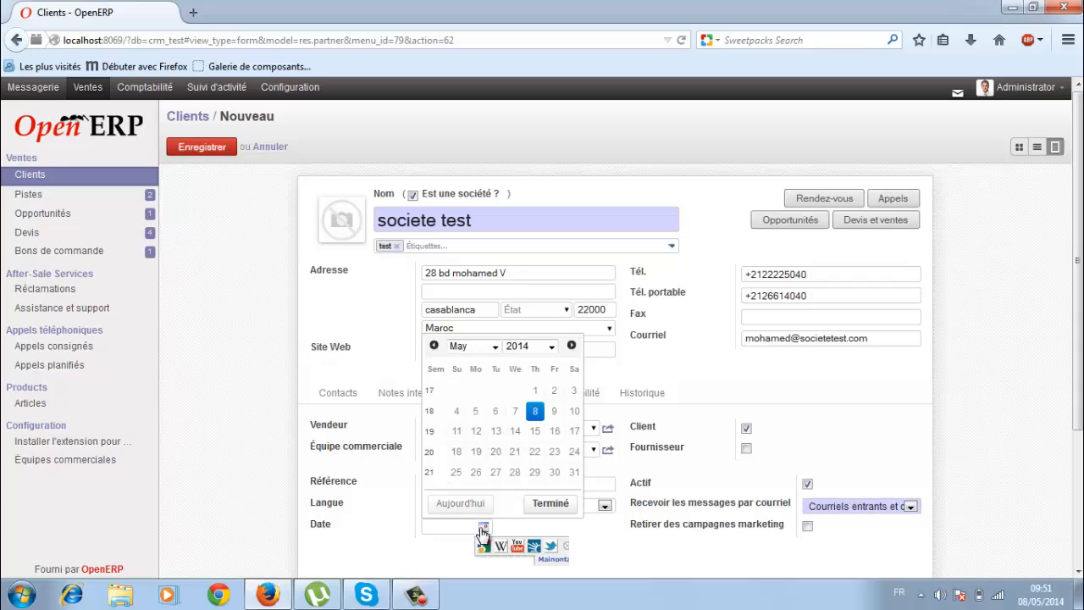
click(533, 413)
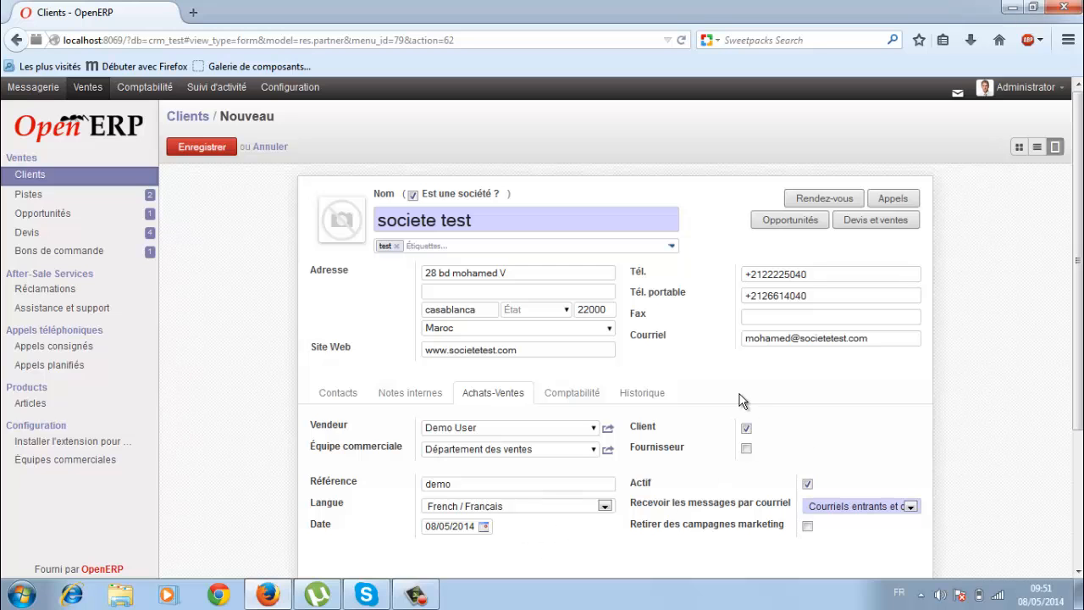
scroll(741, 396, down, 1)
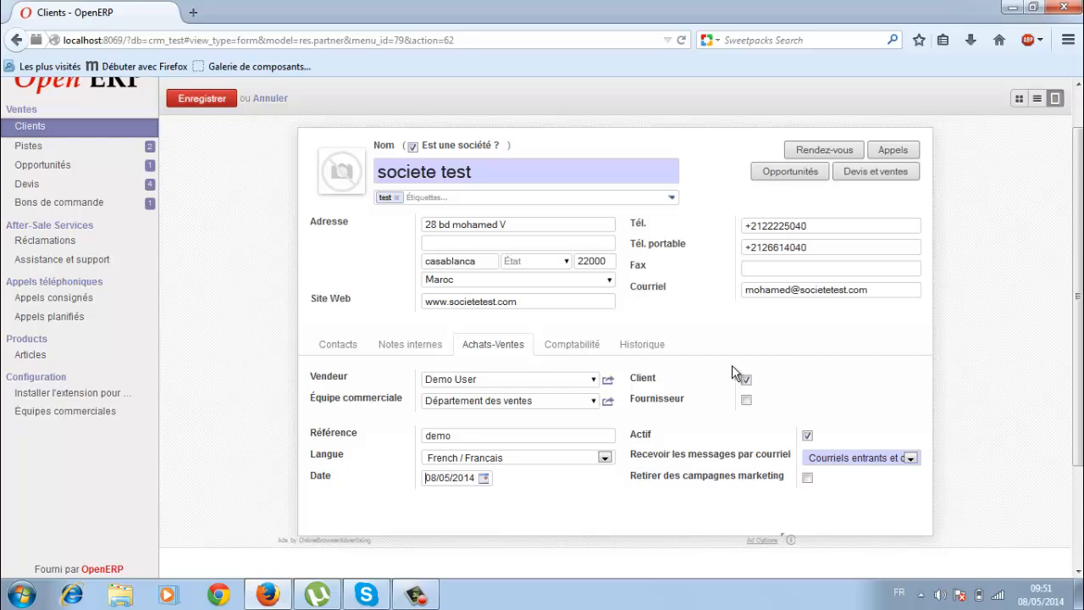
Tick and untick Fournisseur and Actif, leaving an active non-supplier, then show the e-mail receipt options.
click(747, 399)
mouse_move(654, 409)
click(746, 400)
click(807, 437)
click(807, 437)
click(833, 458)
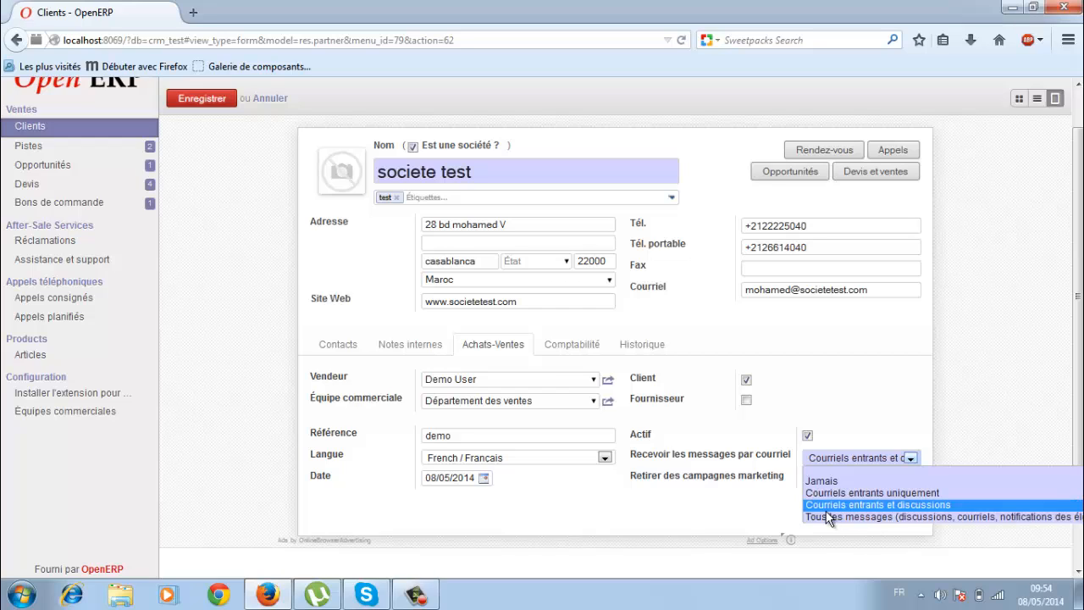
Close the e-mail preference list unchanged and close the Windows colour-scheme dialog.
click(690, 497)
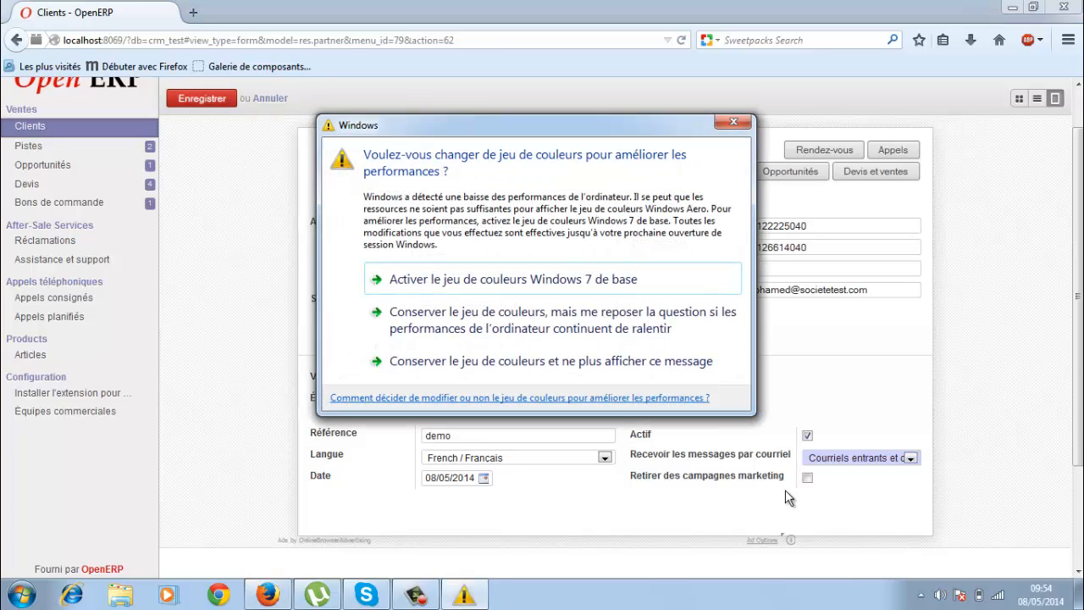
click(722, 122)
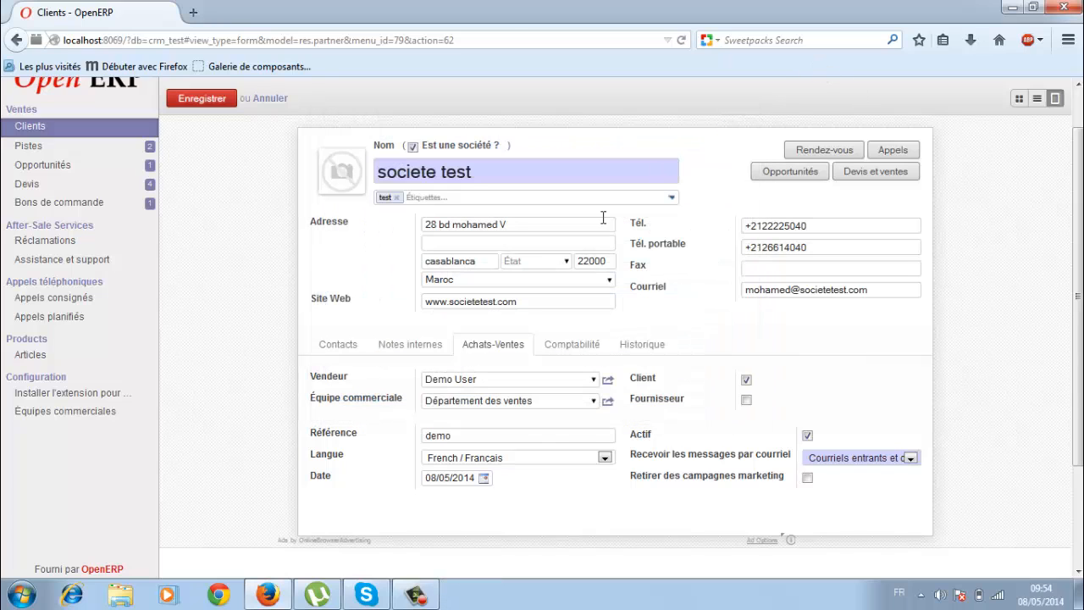
View the Historique tab, save the societe test client, and return to the 56-record Clients list.
click(637, 354)
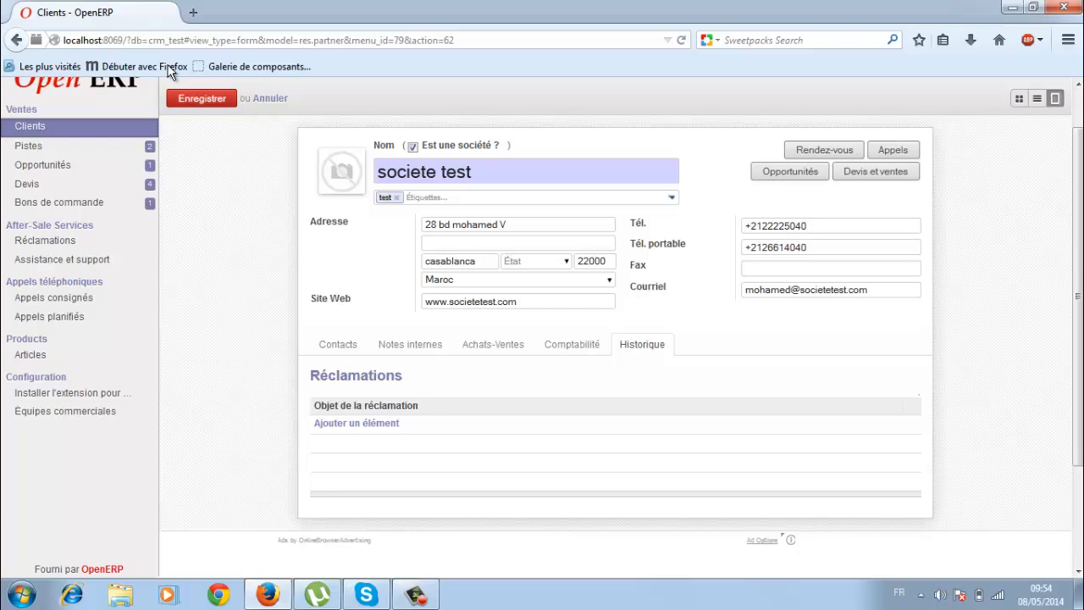
click(204, 100)
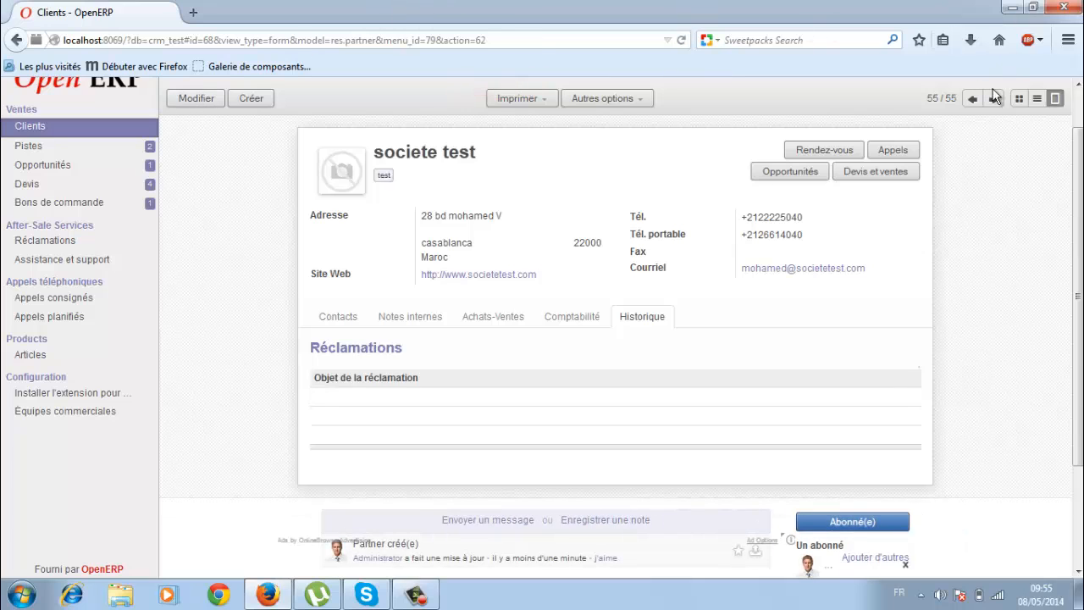
click(1035, 101)
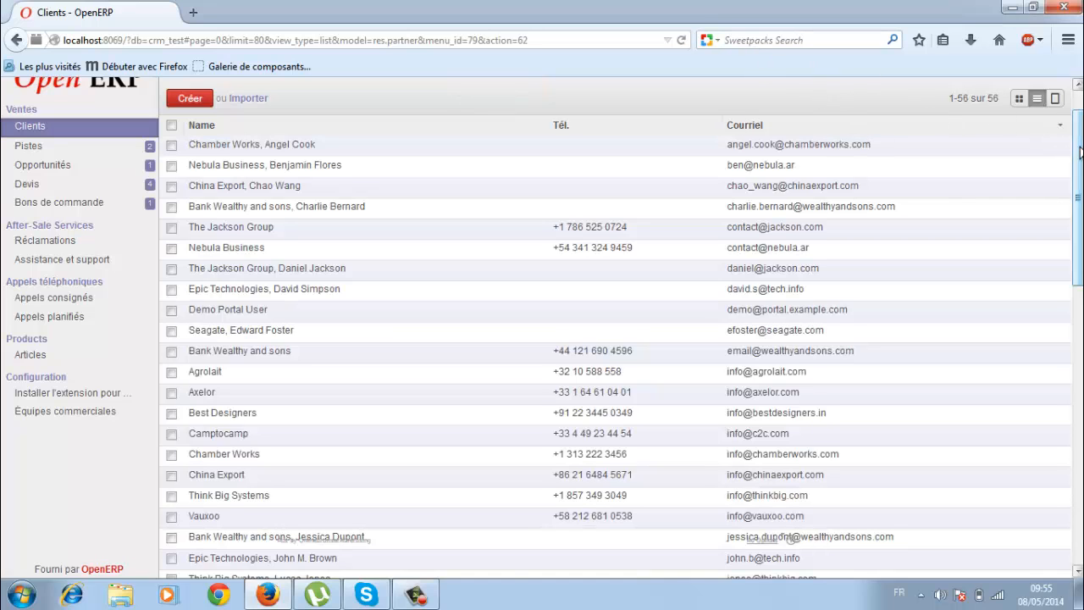
Filter the Clients list by name 'test' to show two records, then stop the screen recording.
scroll(974, 127, up, 1)
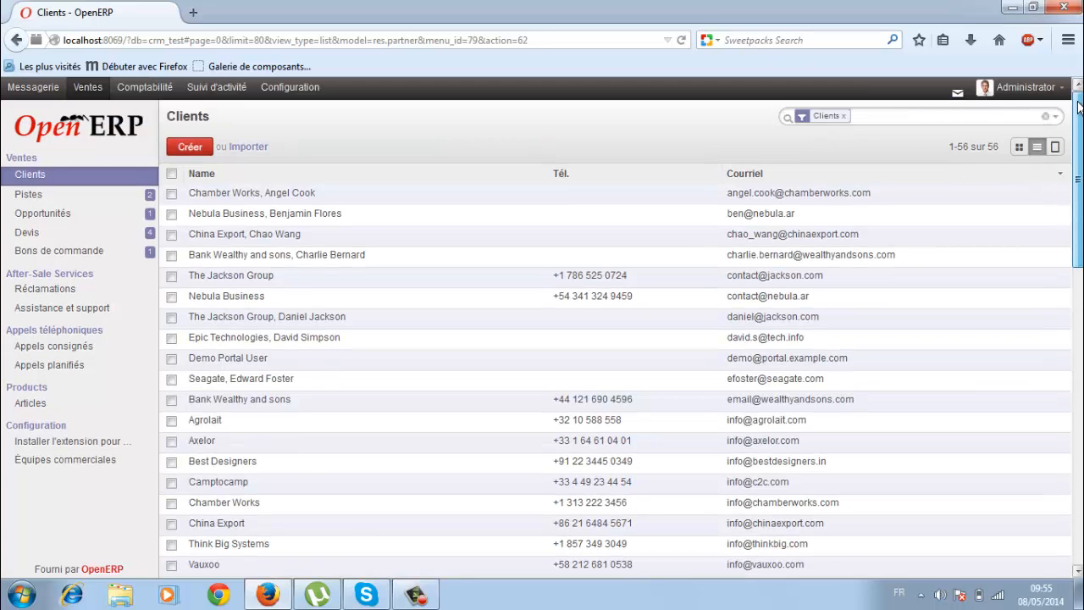
click(893, 120)
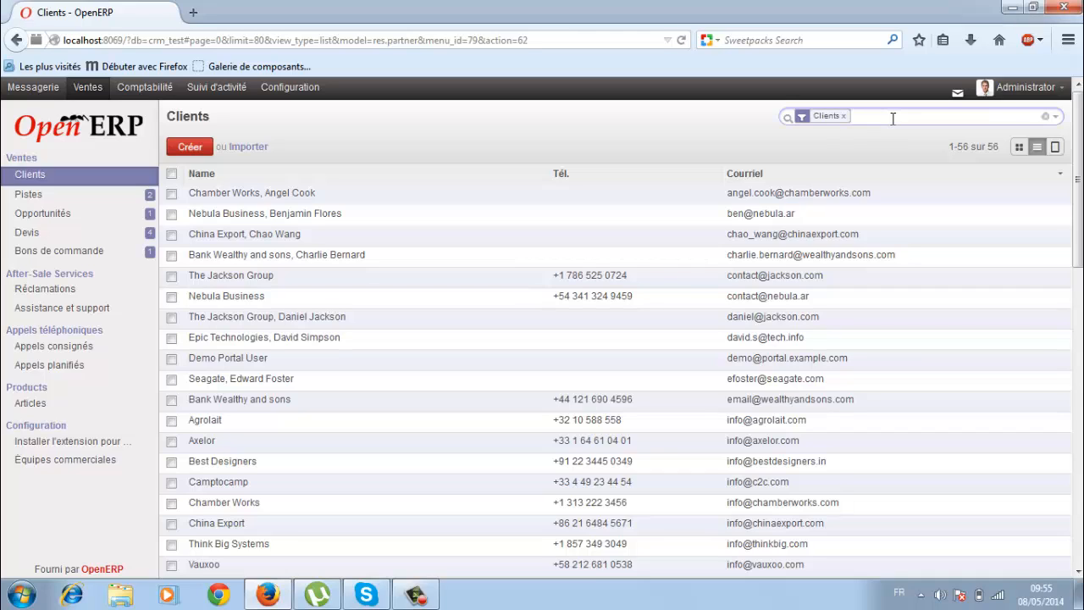
text(test)
key(Return)
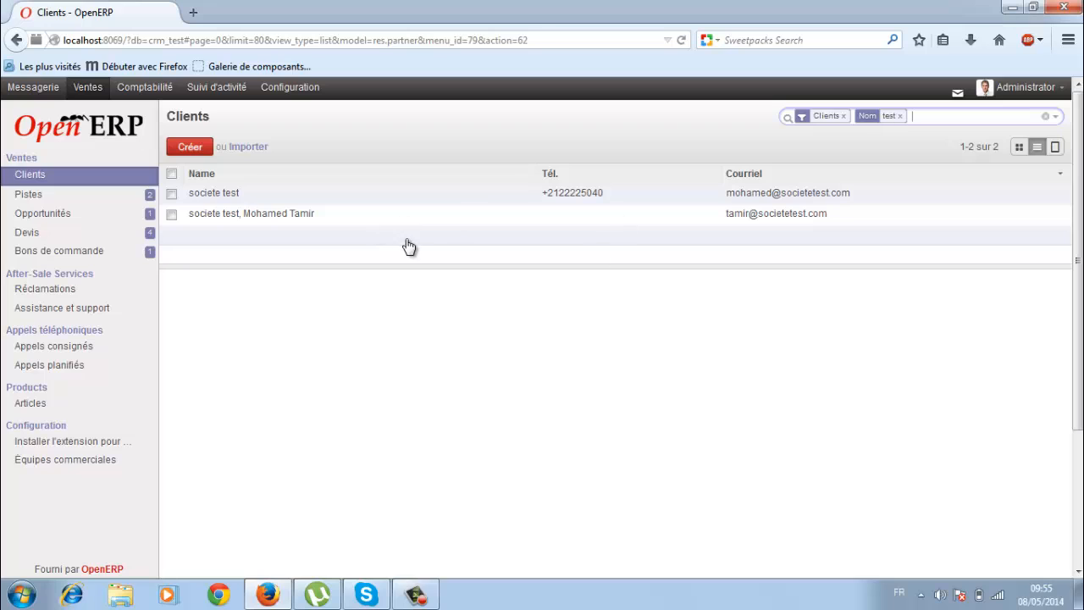
click(415, 595)
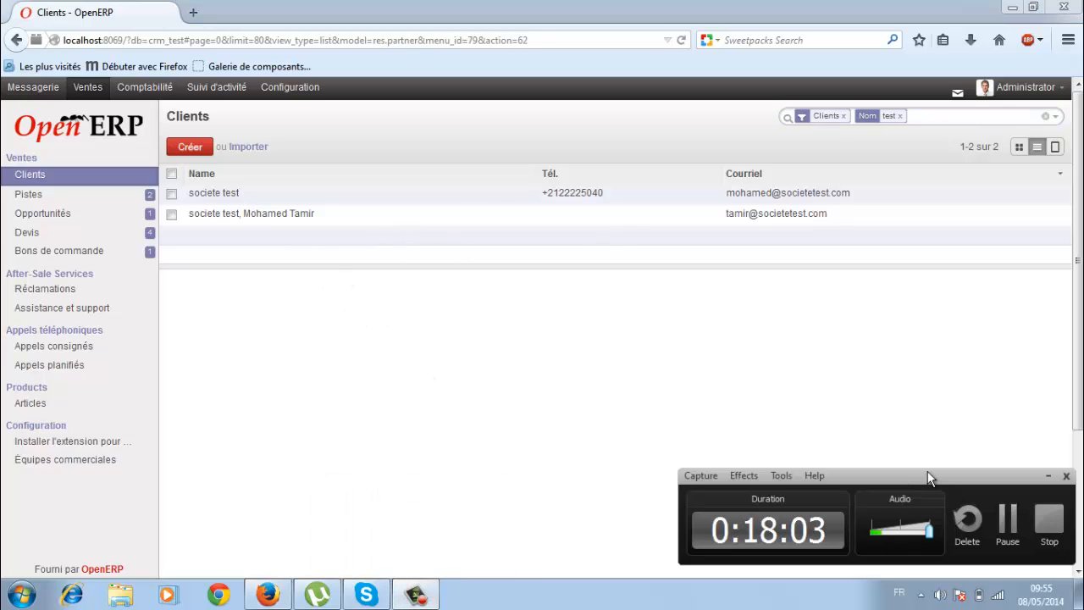
click(1050, 529)
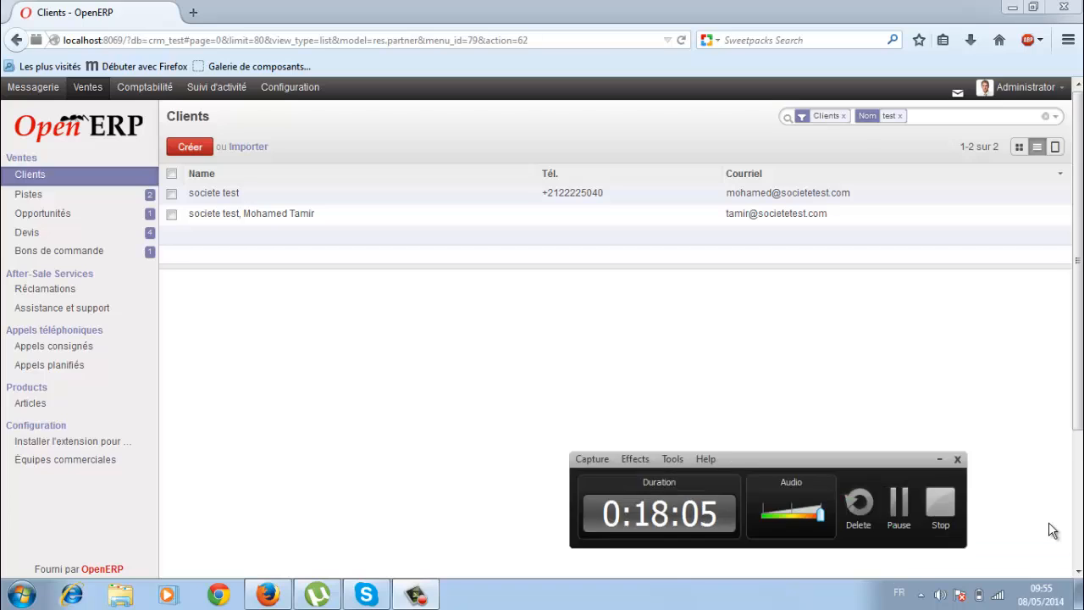